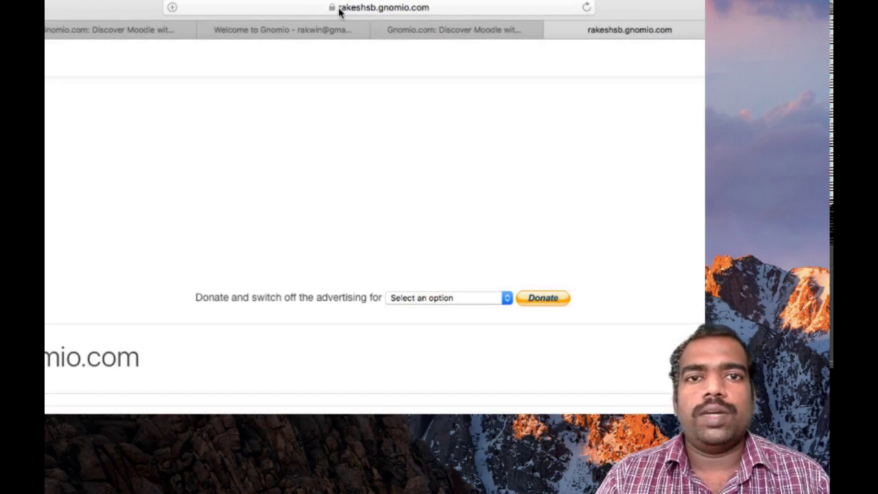
# - Go to the site's login page and begin signing in with the administrator username
pyautogui.click(686, 41)
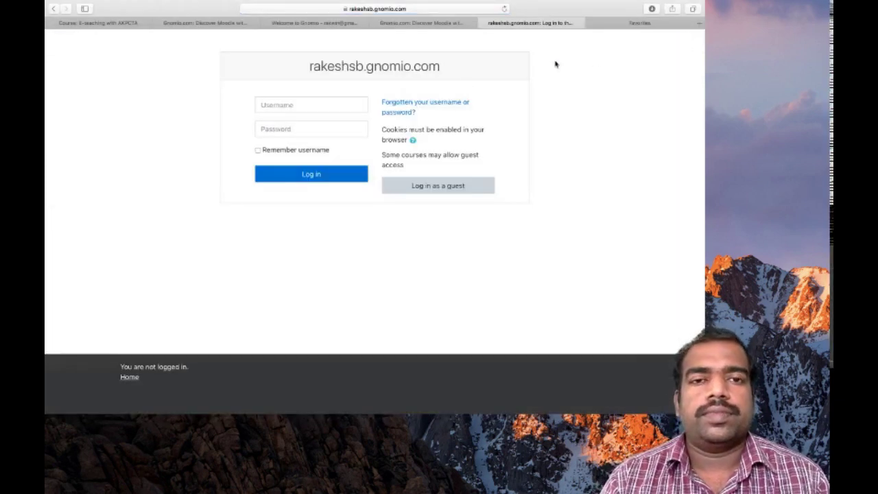
pyautogui.click(345, 105)
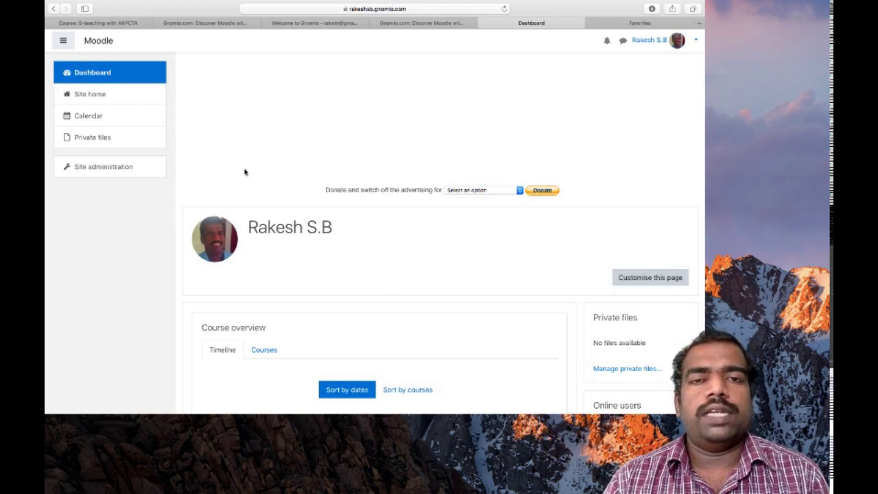
# - Go to Site administration > Users > Accounts and open the Add a new user form
pyautogui.click(111, 170)
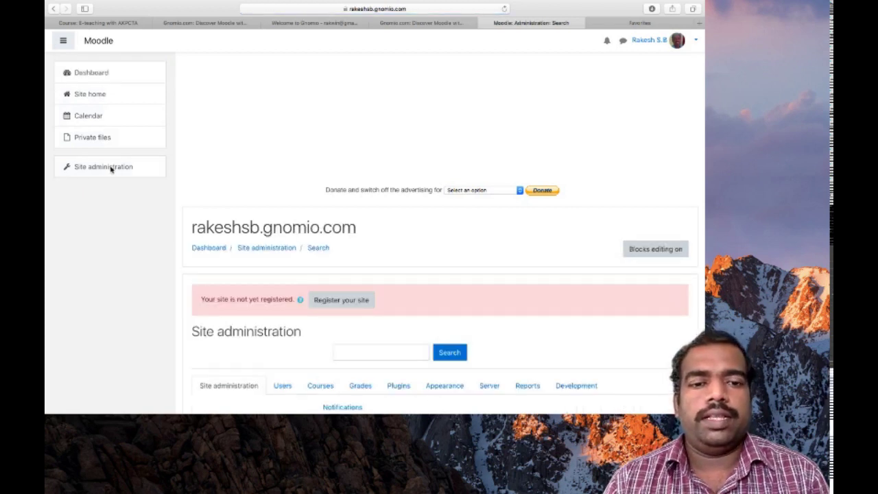
pyautogui.scroll(-3, 344, 295)
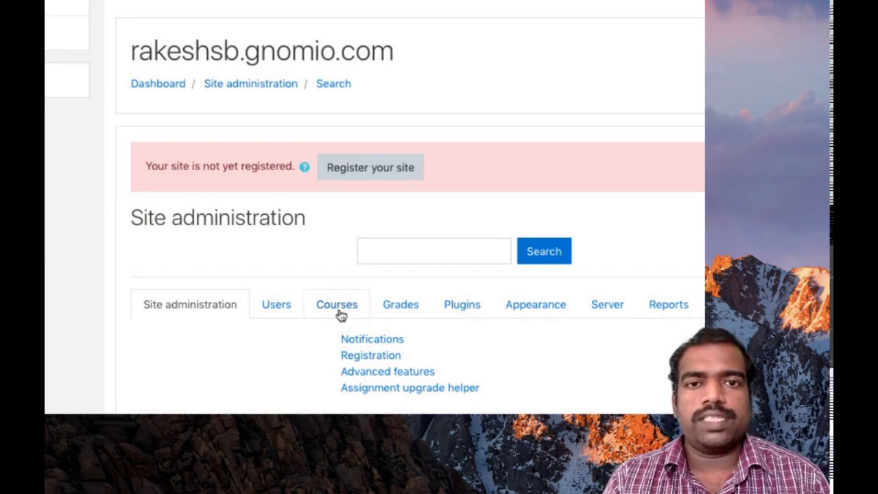
pyautogui.click(286, 313)
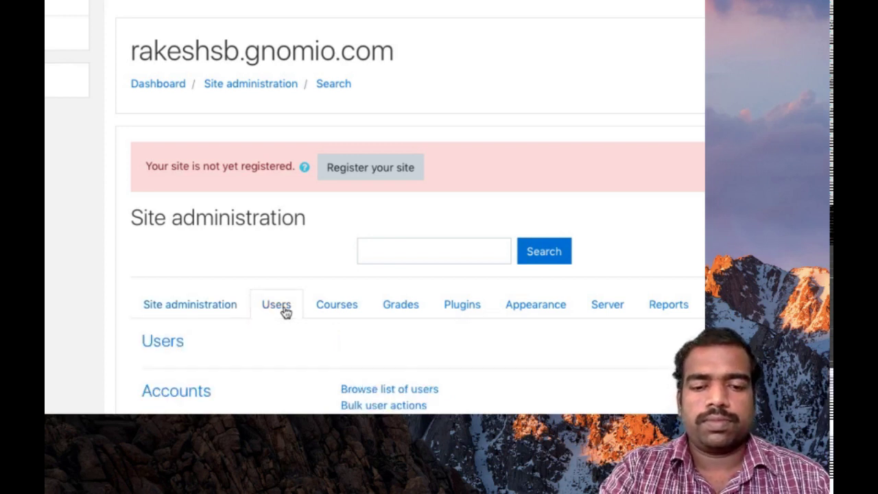
pyautogui.scroll(-3, 343, 329)
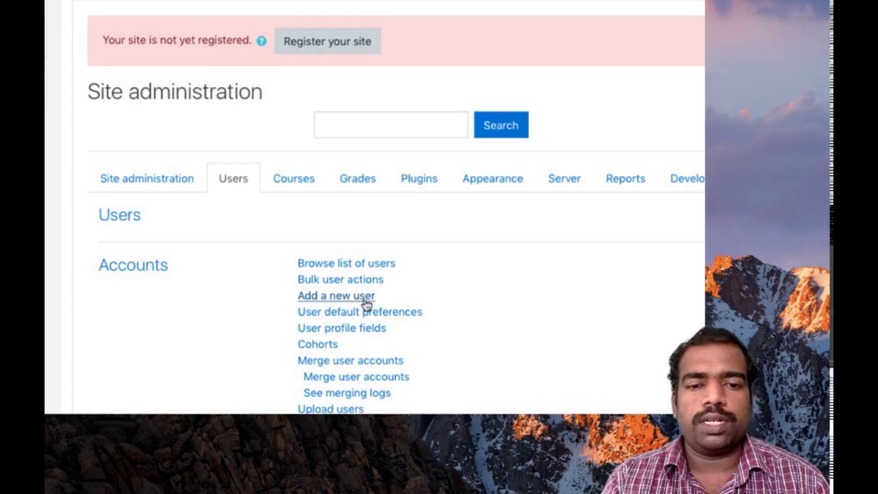
pyautogui.click(367, 296)
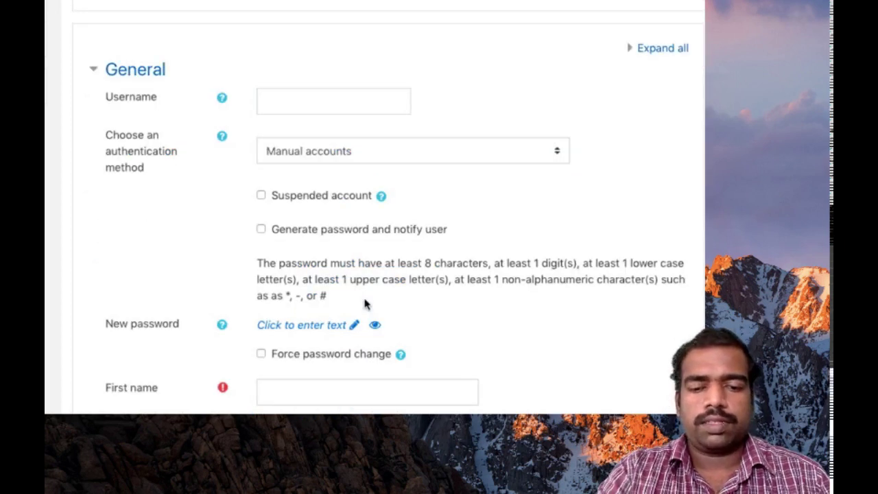
pyautogui.click(315, 181)
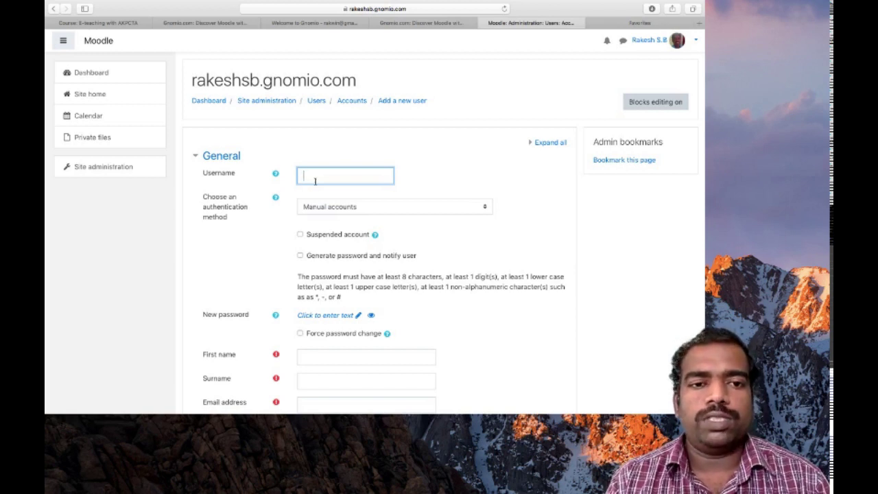
# - Enter username 'student', type a new password, and reveal it in plain text
pyautogui.write('student')
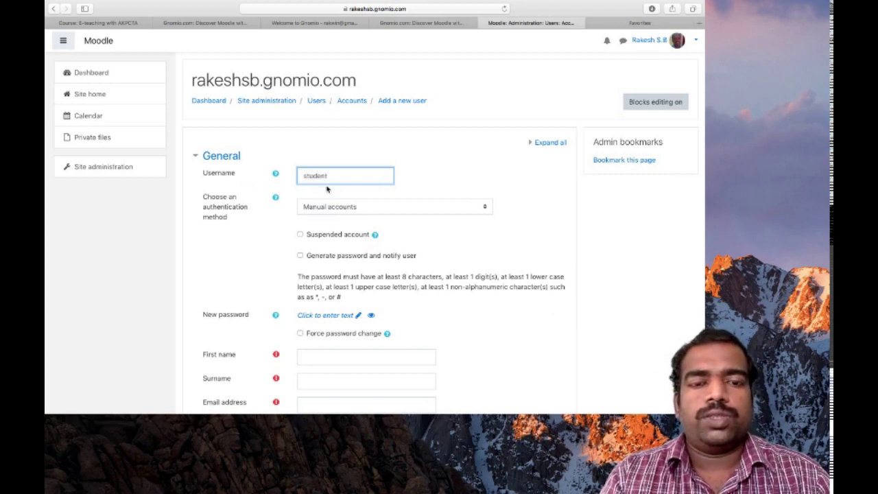
pyautogui.scroll(-1, 333, 183)
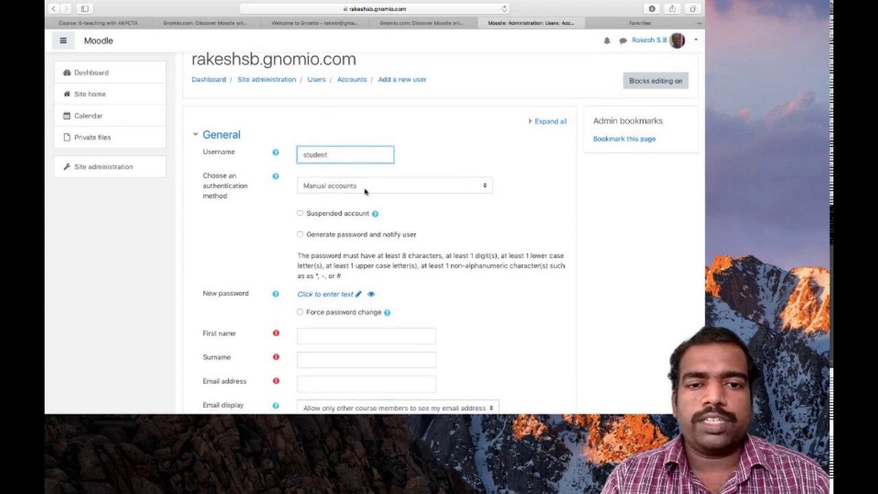
pyautogui.scroll(-3, 365, 191)
pyautogui.scroll(-1, 365, 192)
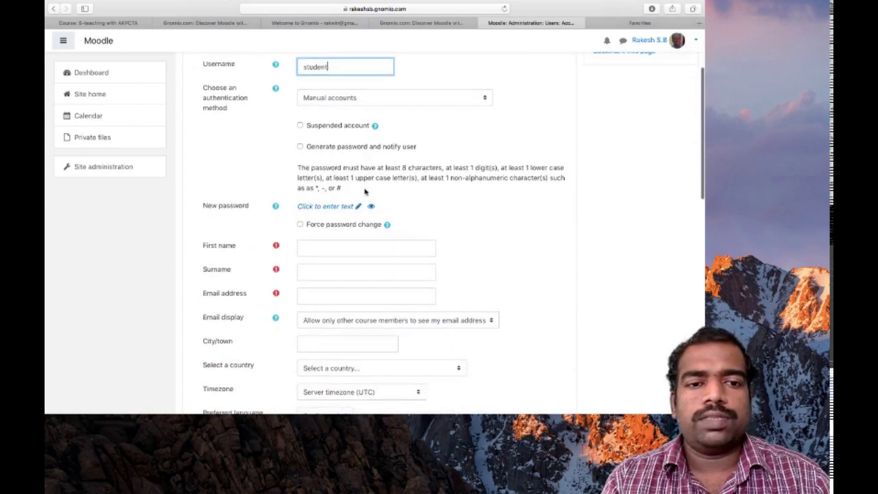
pyautogui.click(330, 207)
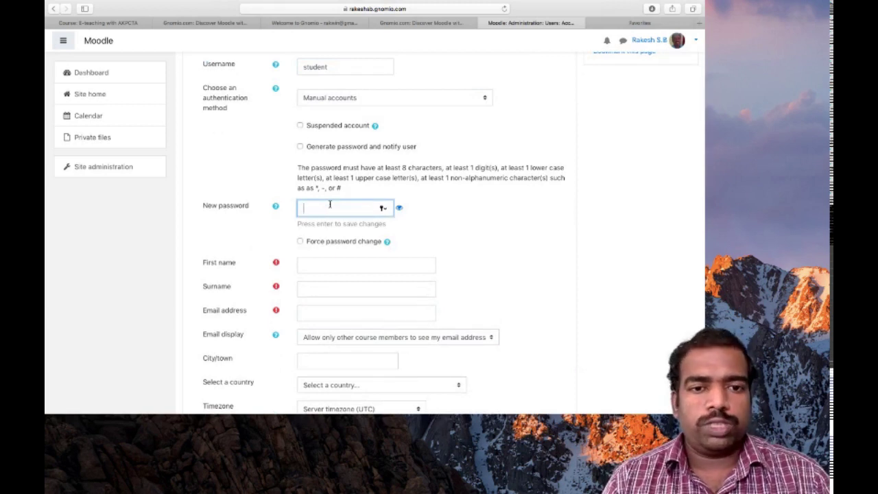
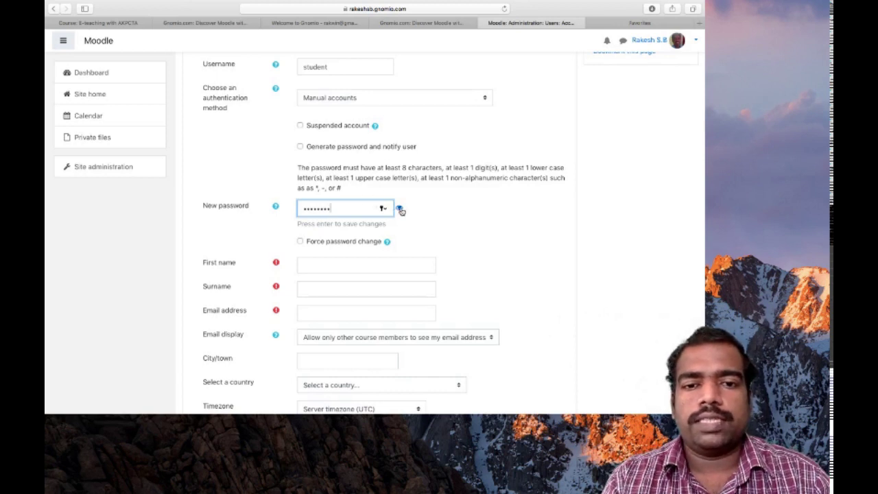
pyautogui.click(401, 210)
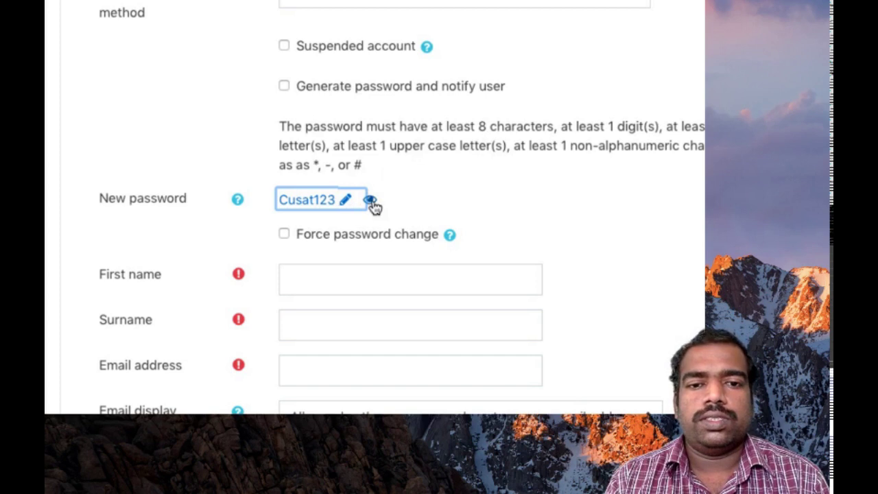
# - Edit the new password to end with a '#' special character
pyautogui.click(347, 203)
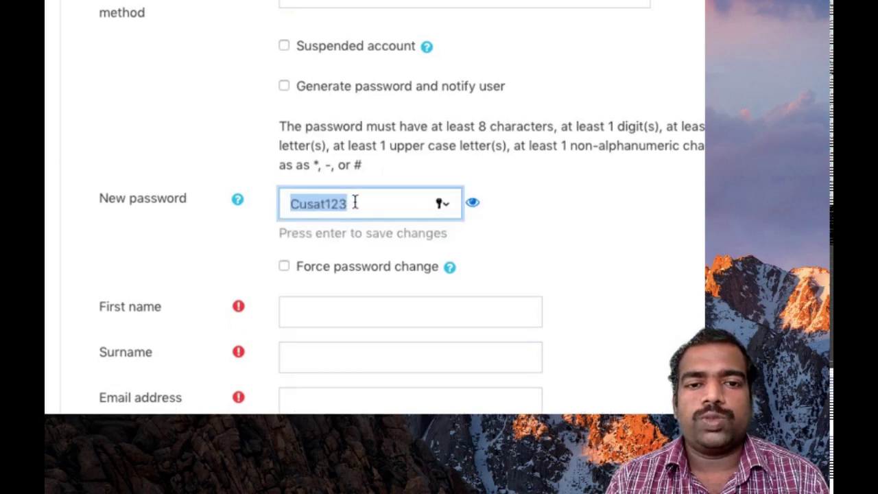
pyautogui.click(355, 202)
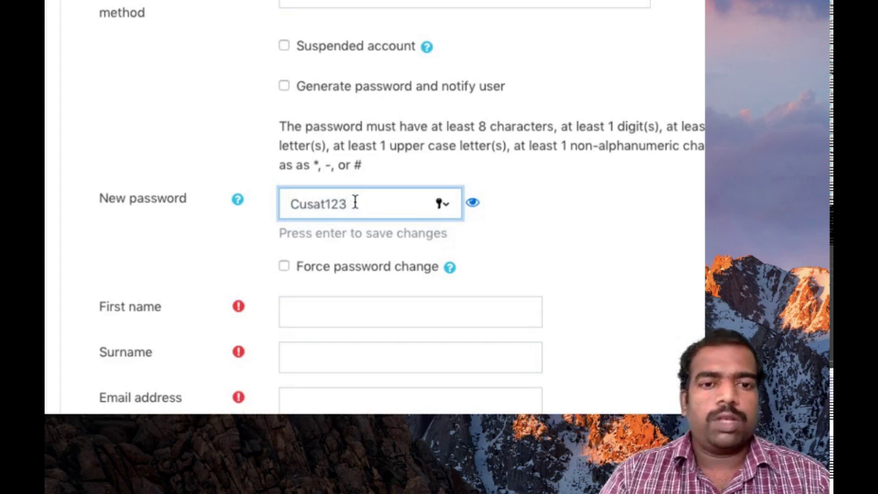
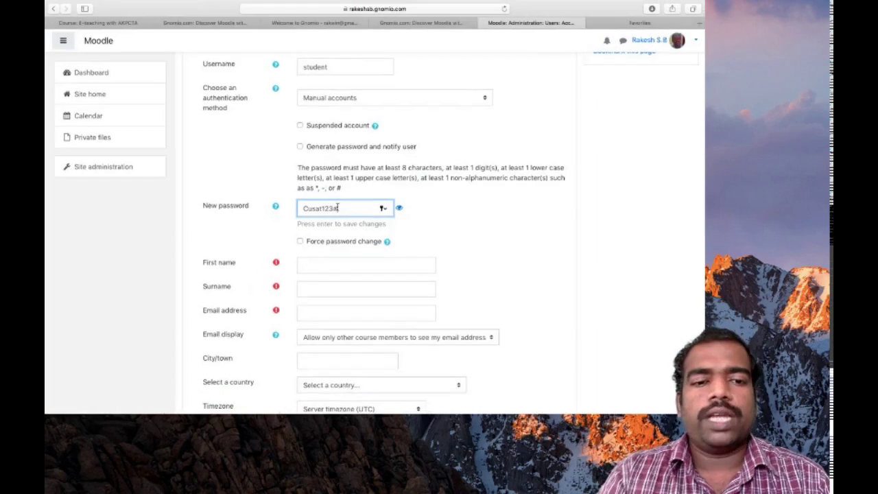
# - Enter first name 'student', surname 'demo', and the account's e-mail address
pyautogui.click(311, 264)
pyautogui.write('student')
pyautogui.click(308, 273)
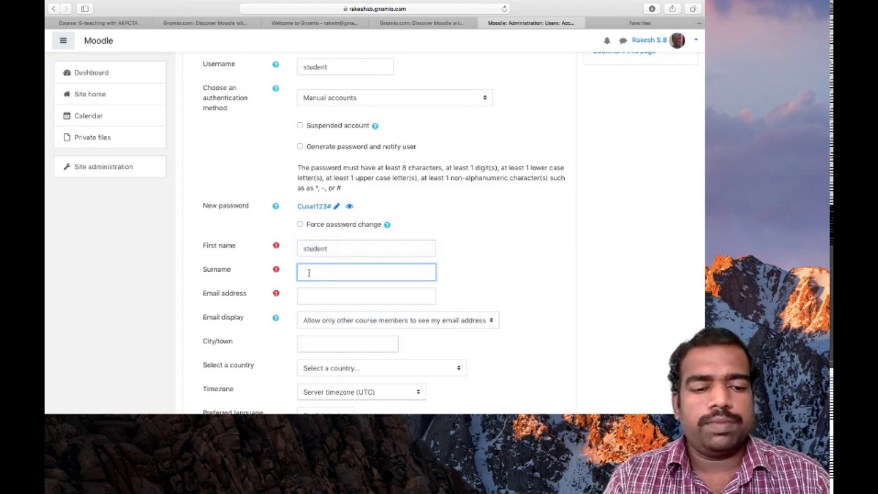
pyautogui.write('demo')
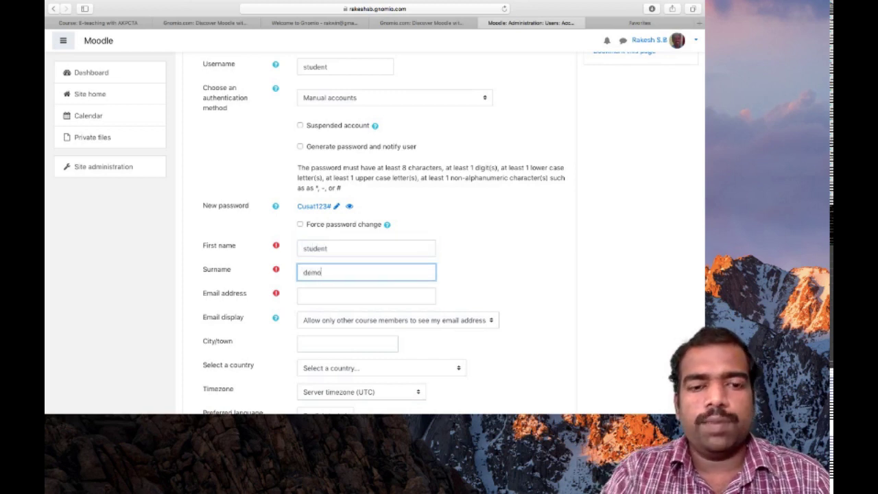
pyautogui.click(306, 294)
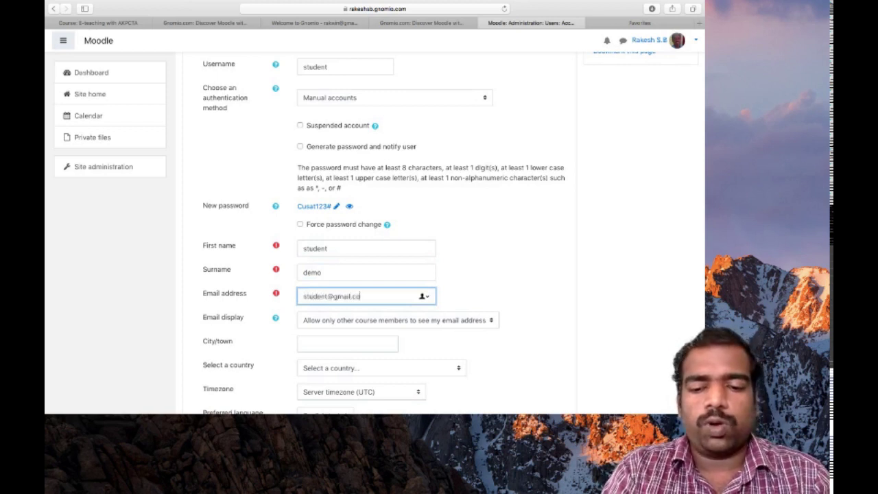
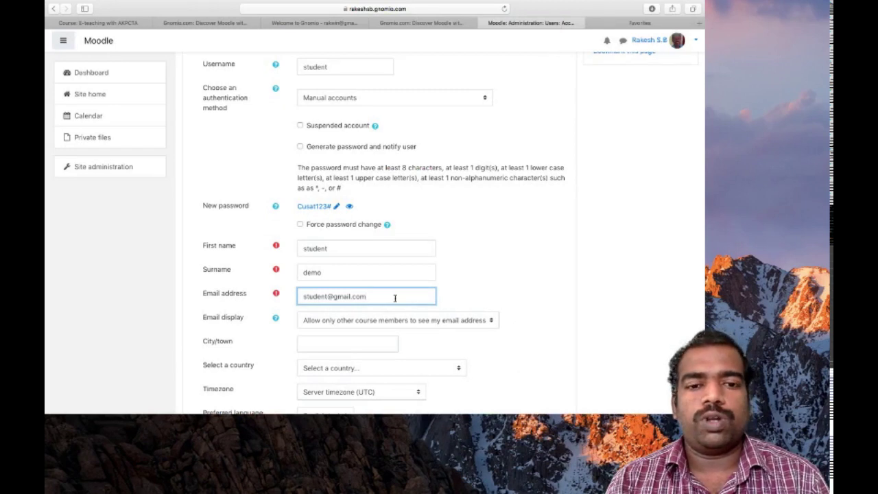
# - Create the student demo account, bringing the user list to 2 users
pyautogui.scroll(-5, 395, 298)
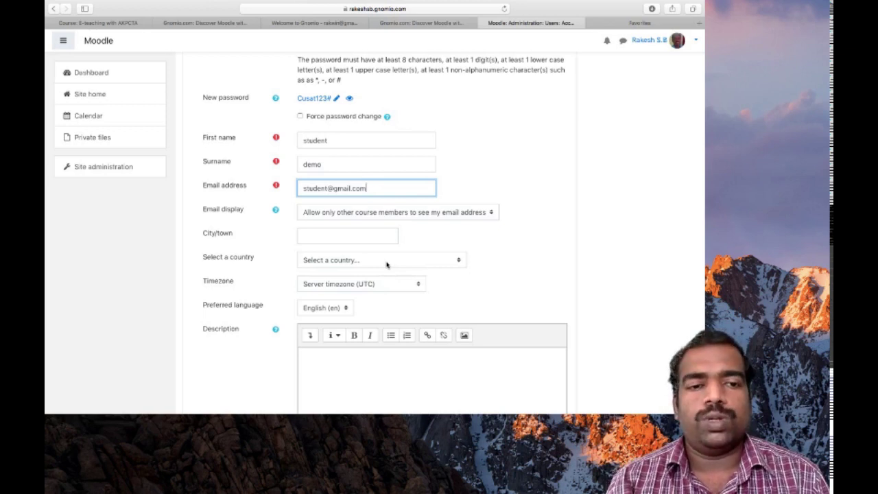
pyautogui.scroll(-8, 386, 265)
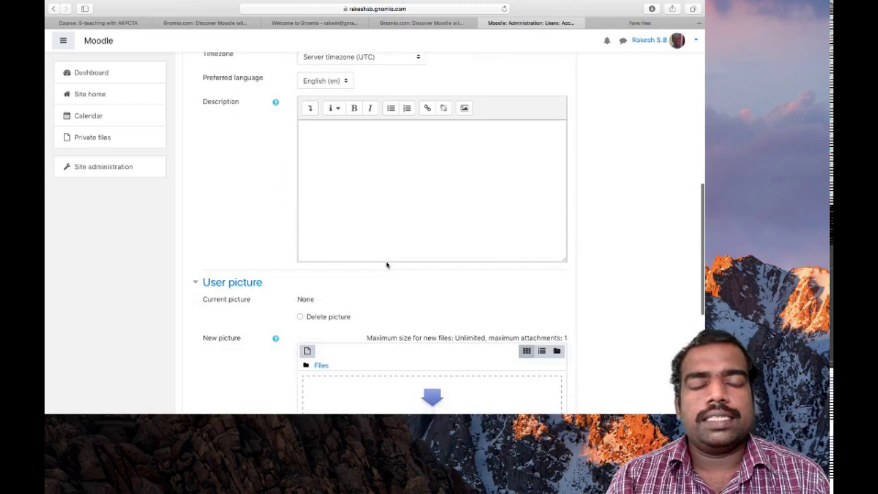
pyautogui.scroll(-2, 386, 264)
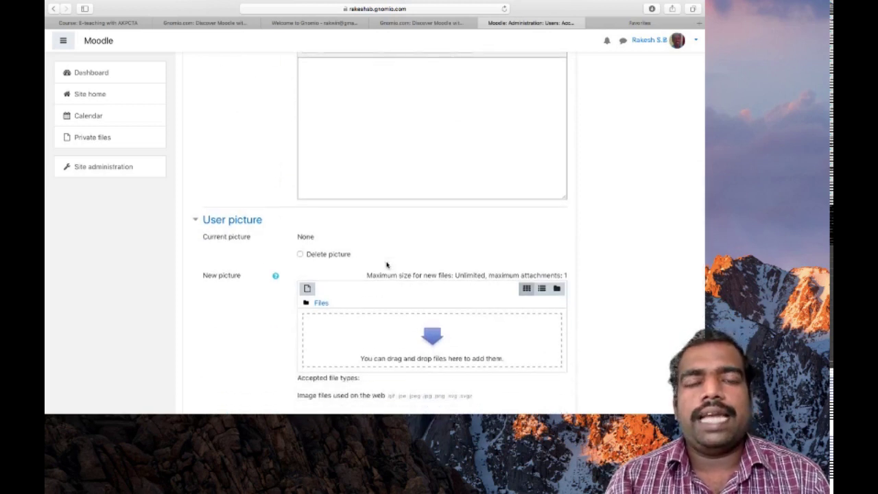
pyautogui.scroll(-5, 386, 264)
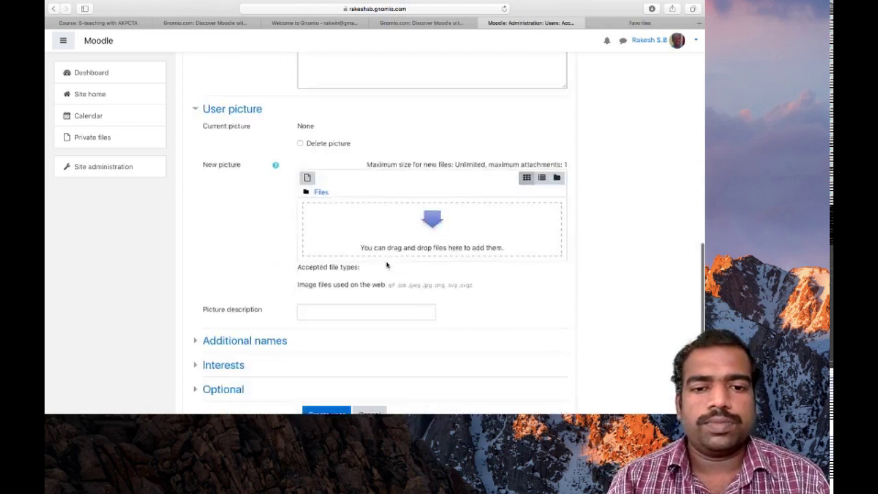
pyautogui.scroll(-3, 386, 264)
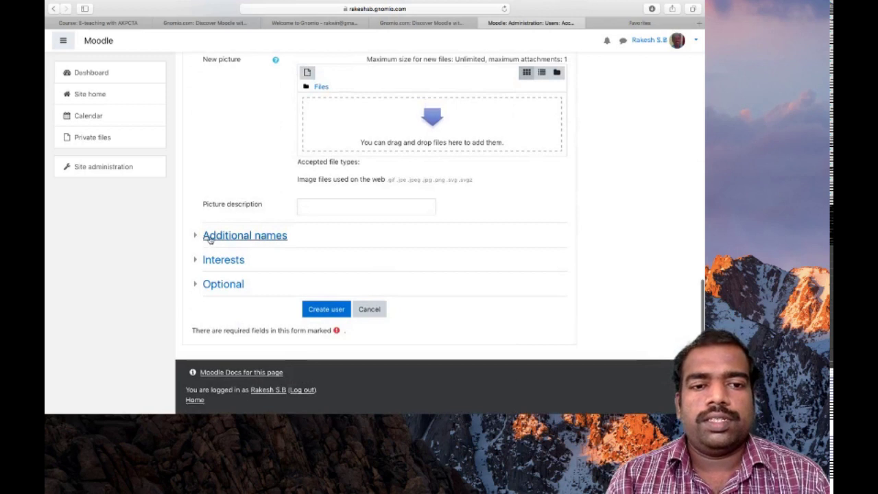
pyautogui.scroll(3, 345, 275)
pyautogui.scroll(-3, 345, 274)
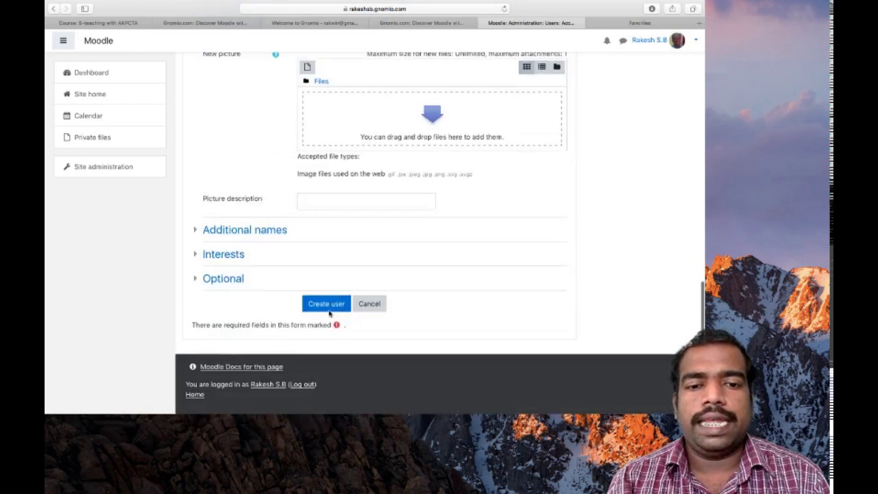
pyautogui.scroll(10, 448, 274)
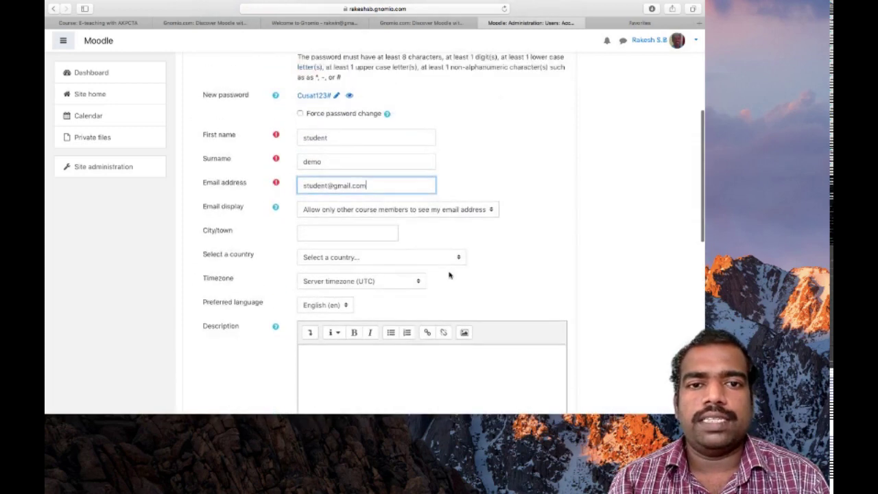
pyautogui.scroll(2, 449, 275)
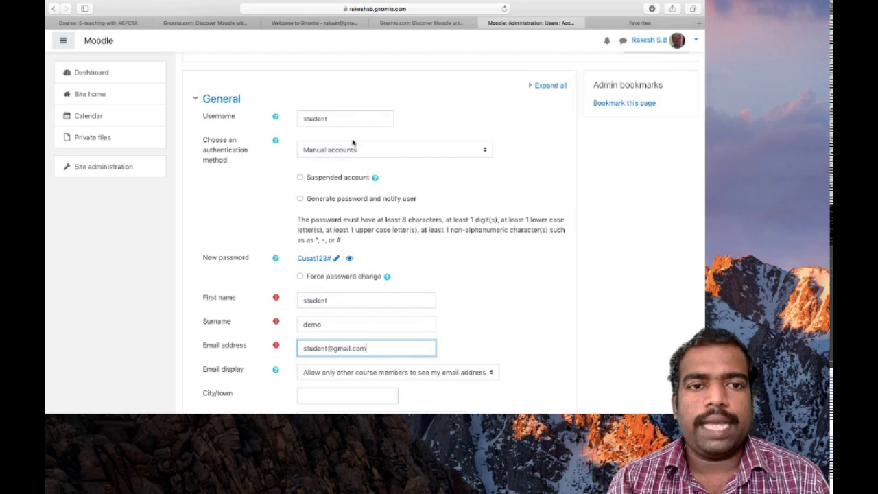
pyautogui.scroll(-2, 348, 150)
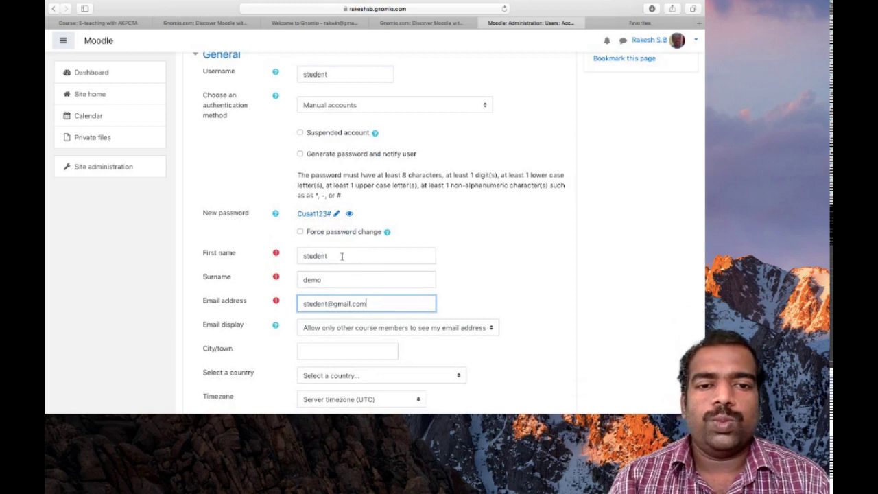
pyautogui.scroll(-3, 395, 192)
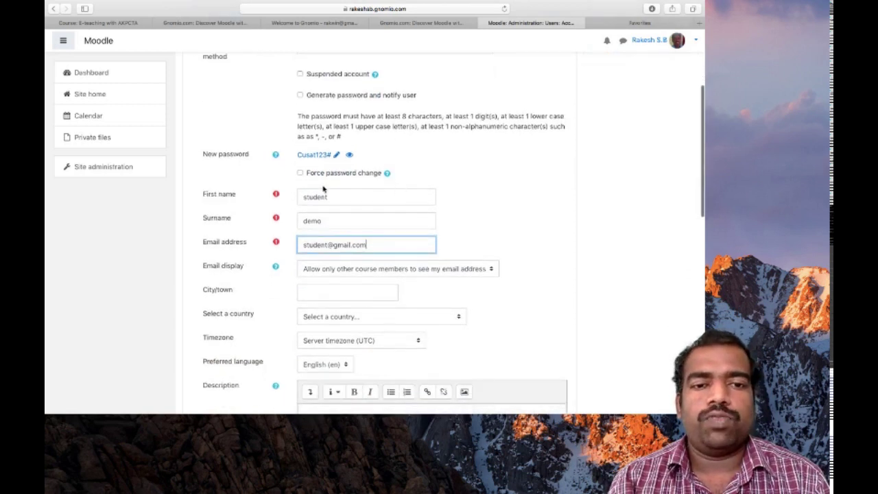
pyautogui.scroll(2, 381, 250)
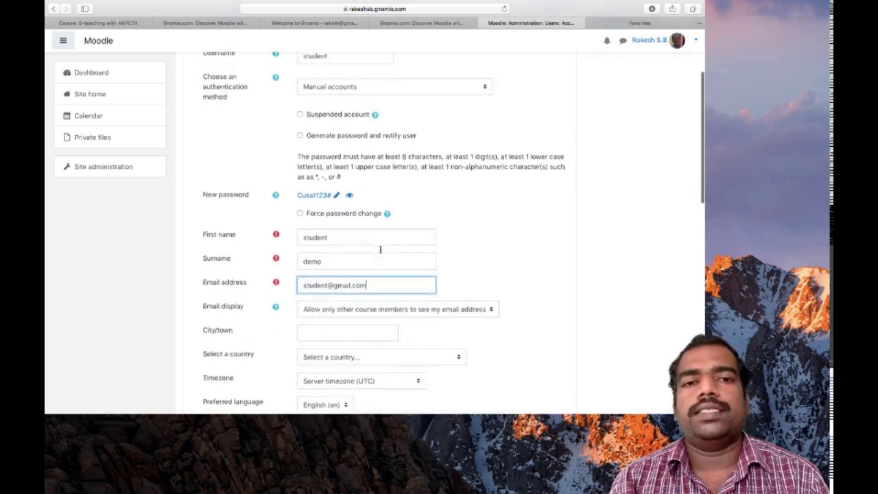
pyautogui.scroll(4, 380, 249)
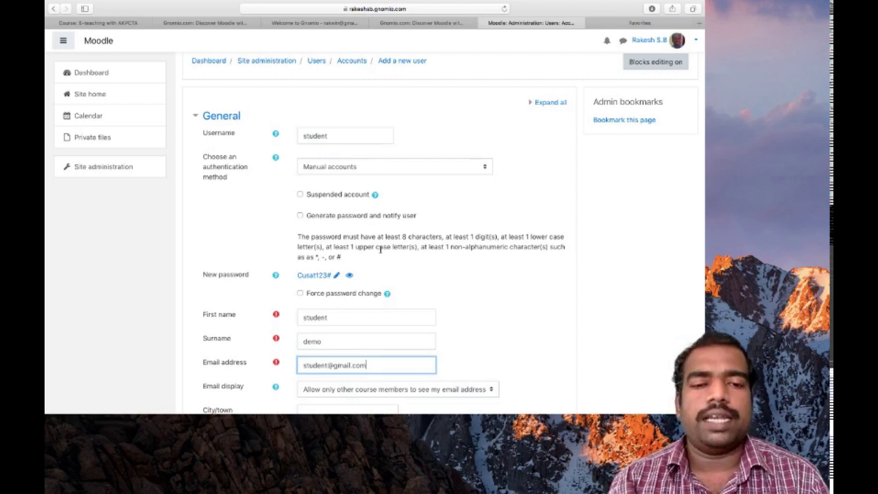
pyautogui.scroll(-10, 381, 251)
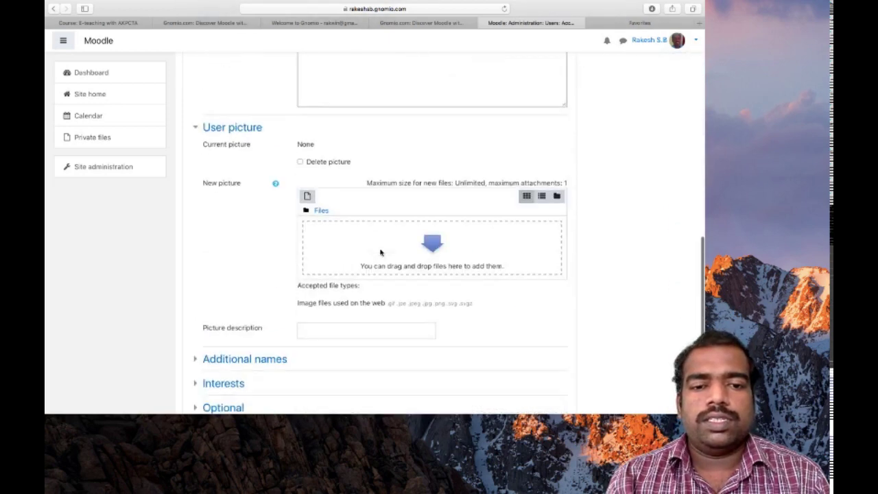
pyautogui.scroll(-3, 380, 251)
pyautogui.scroll(15, 464, 239)
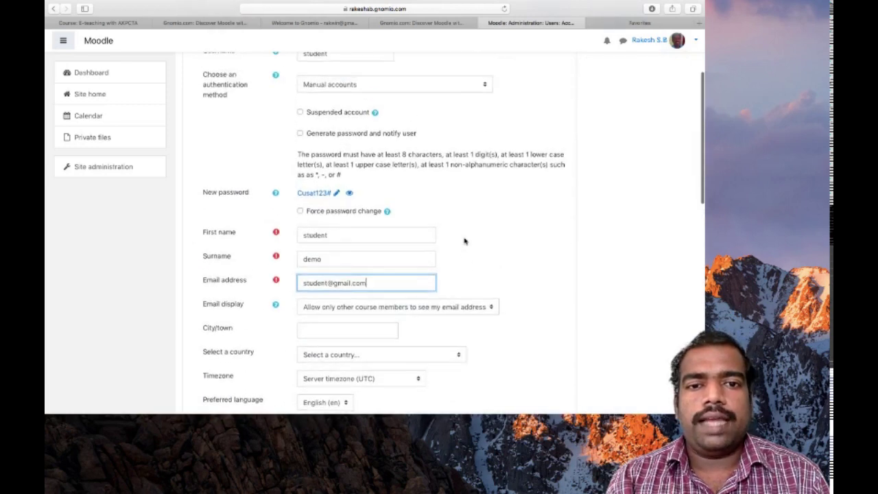
pyautogui.scroll(3, 374, 109)
pyautogui.scroll(-1, 374, 109)
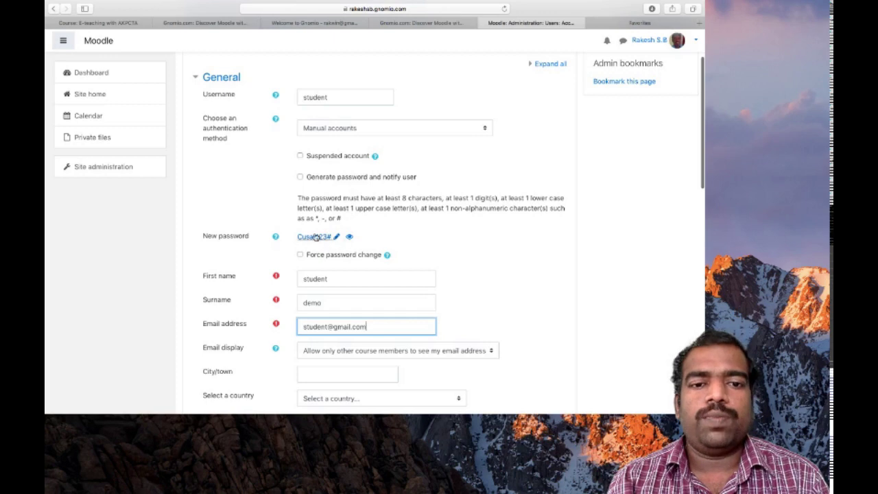
pyautogui.scroll(-3, 322, 239)
pyautogui.scroll(-10, 328, 243)
pyautogui.click(327, 304)
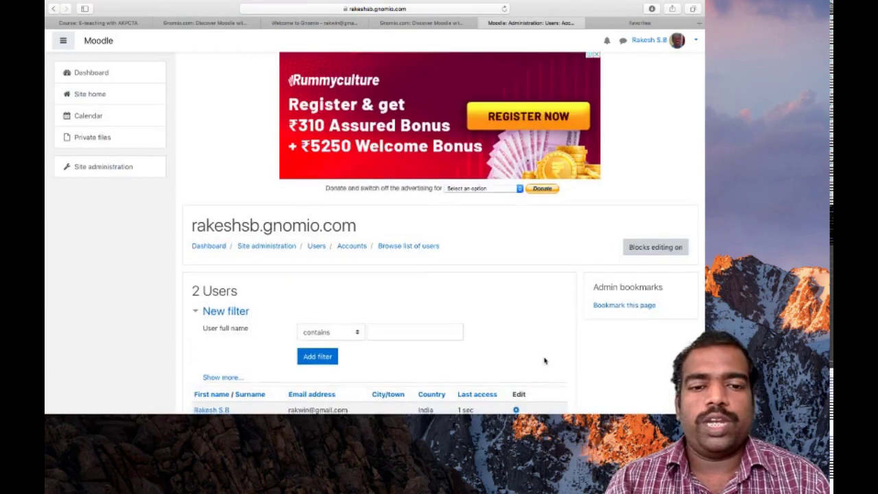
pyautogui.scroll(-4, 544, 360)
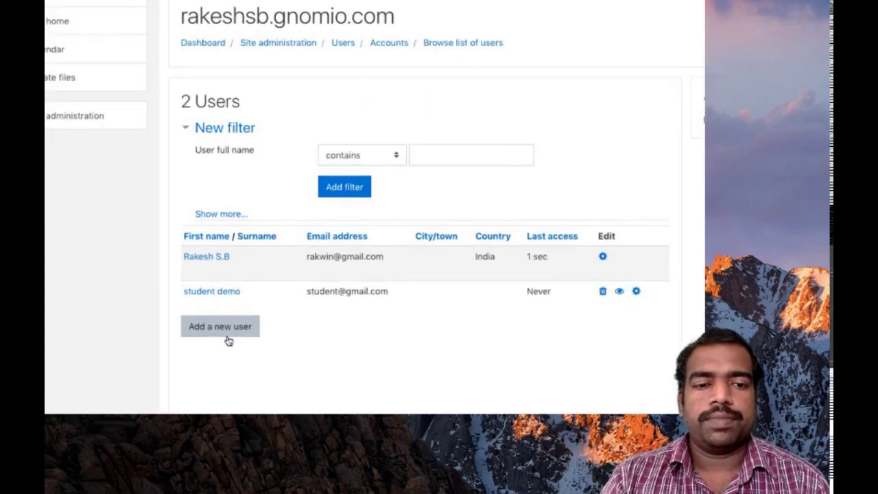
# - Open another Add a new user form and enter the second account's username
pyautogui.click(220, 327)
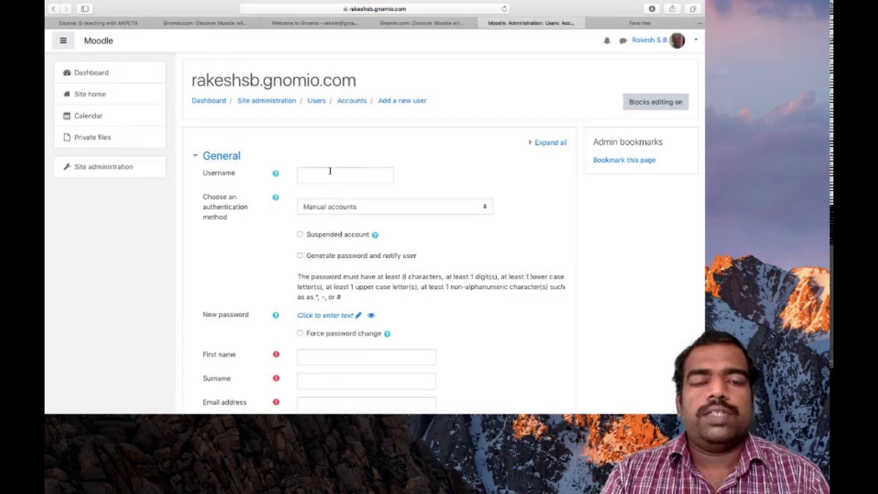
pyautogui.click(330, 170)
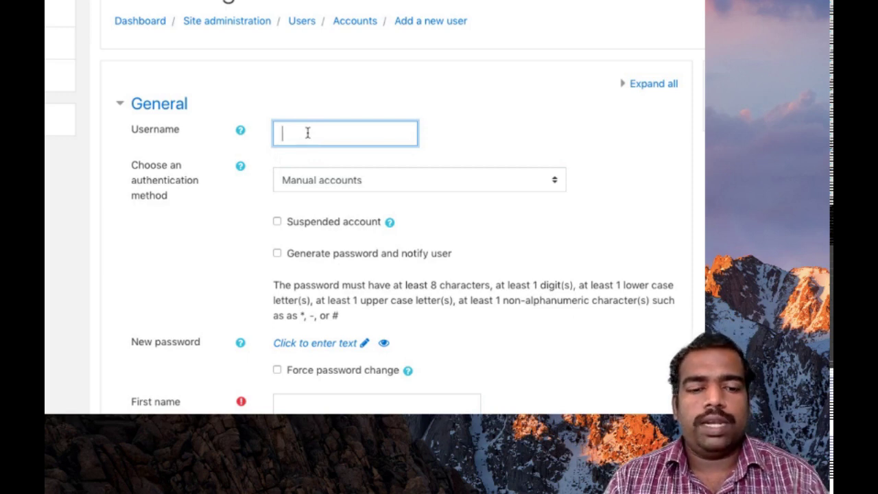
pyautogui.write('rakesh')
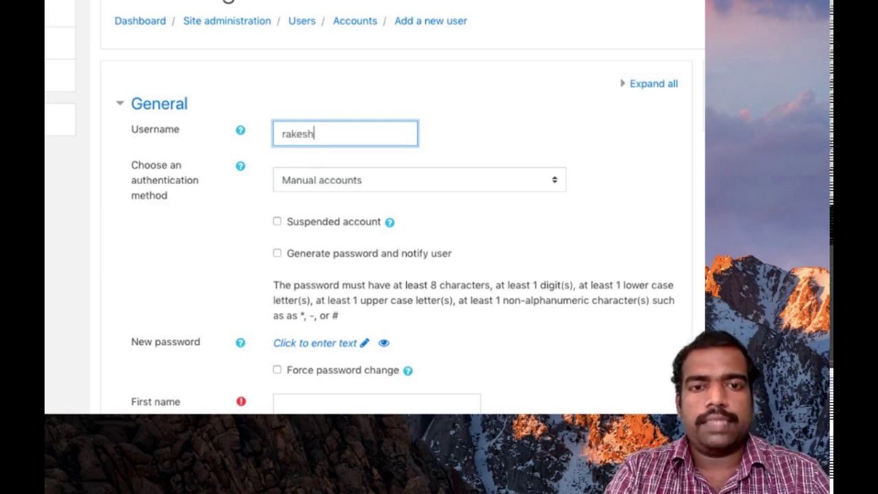
# - Enable Generate password and notify user, then enter the user's first name and surname
pyautogui.click(277, 254)
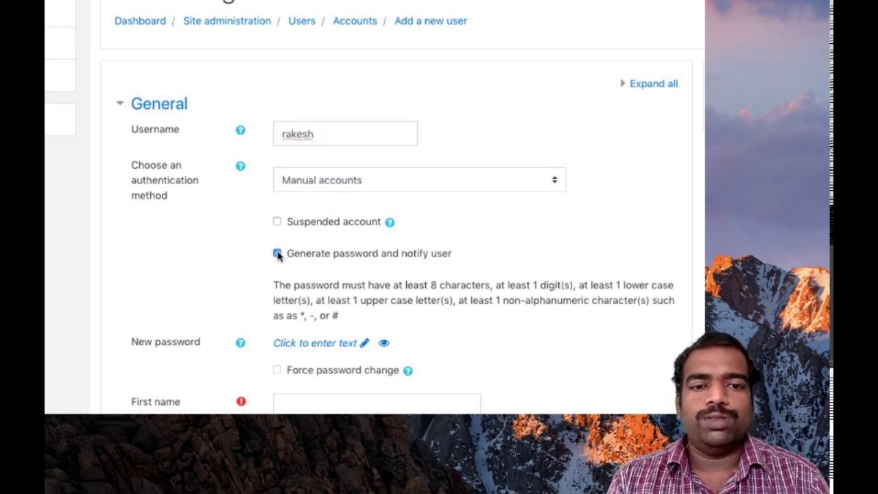
pyautogui.scroll(-3, 336, 285)
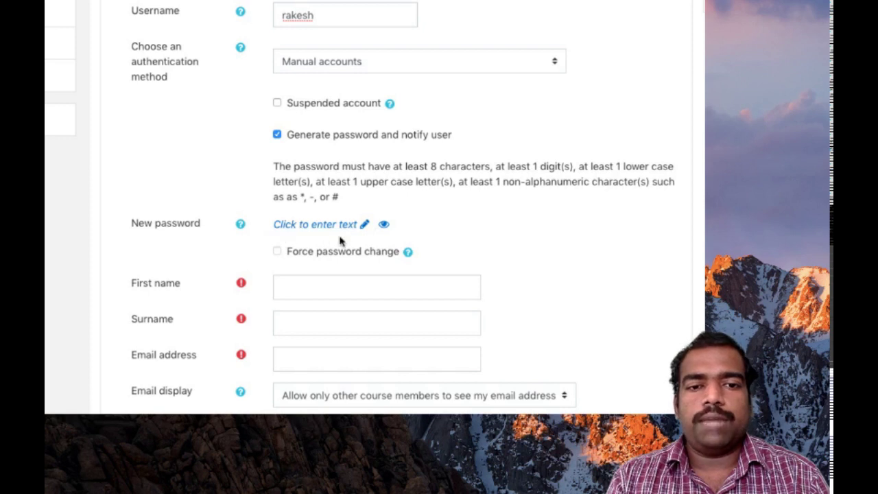
pyautogui.click(302, 281)
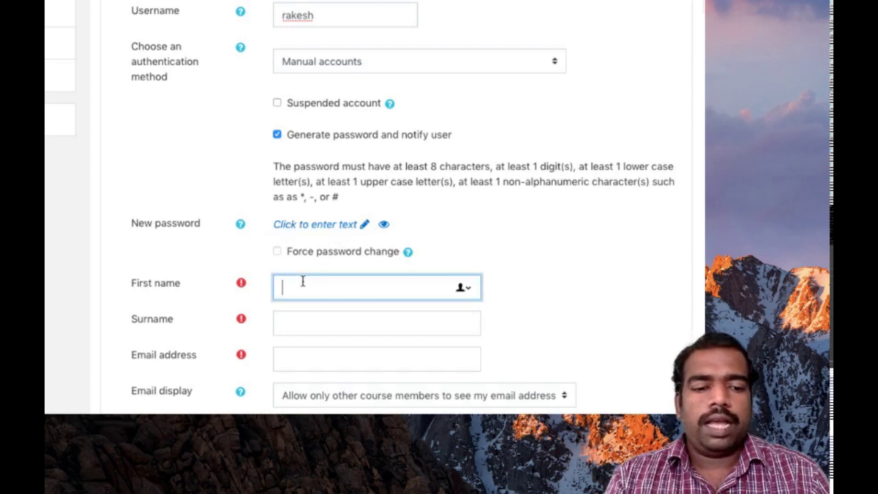
pyautogui.write('Rakesh')
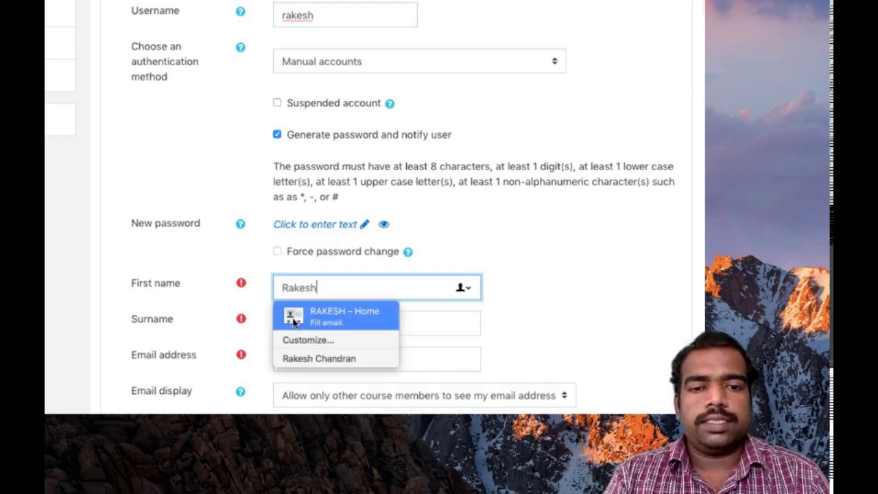
pyautogui.click(427, 325)
pyautogui.write('S')
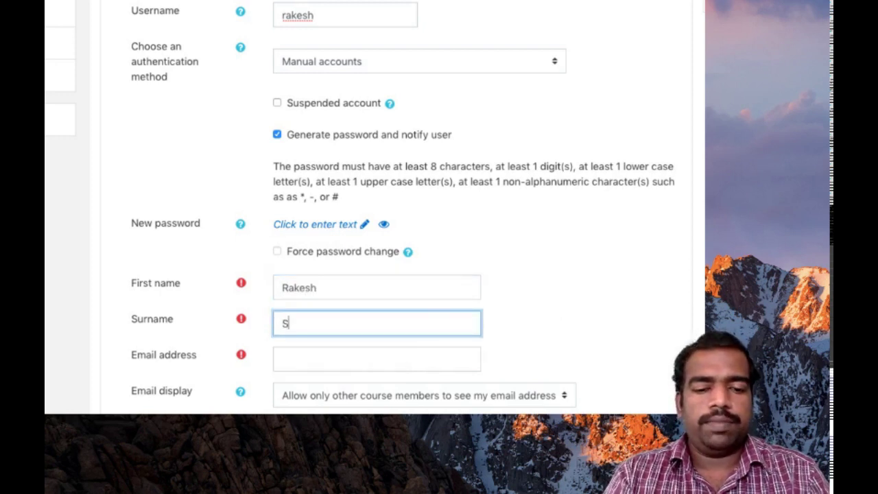
pyautogui.write('.B')
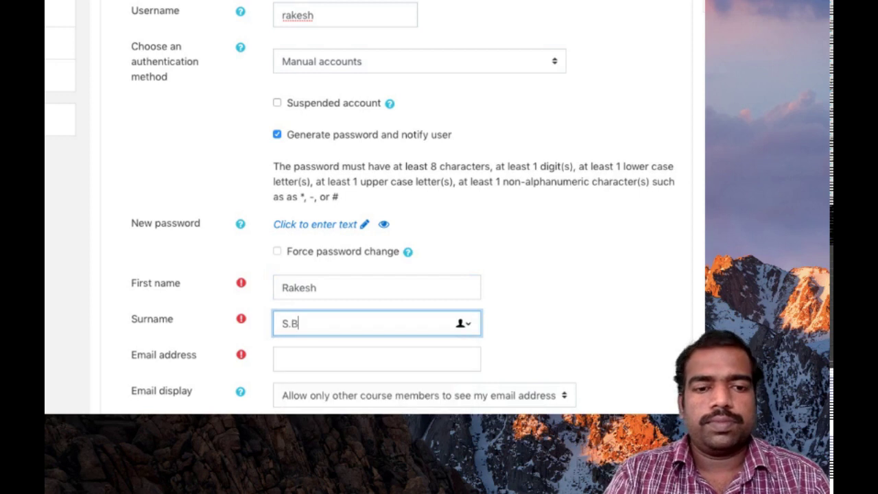
# - Enter the user's e-mail address and create the second account, making 3 users
pyautogui.scroll(-2, 310, 313)
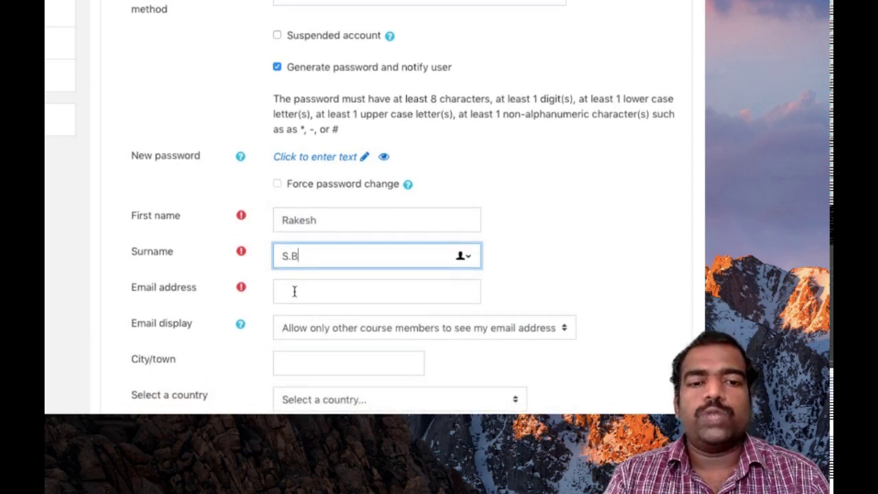
pyautogui.click(294, 291)
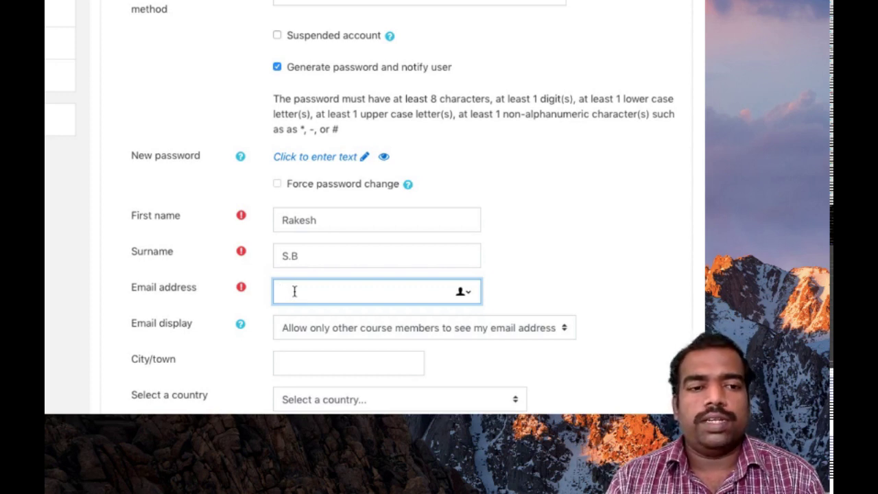
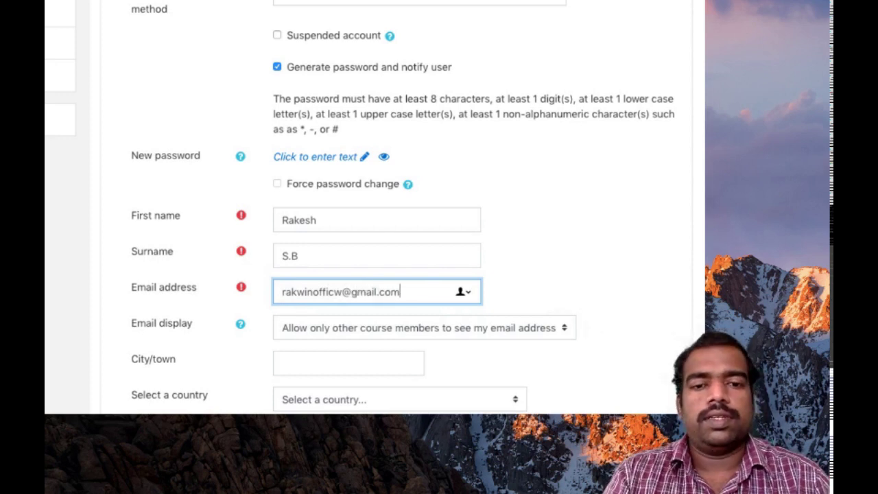
pyautogui.scroll(-5, 294, 294)
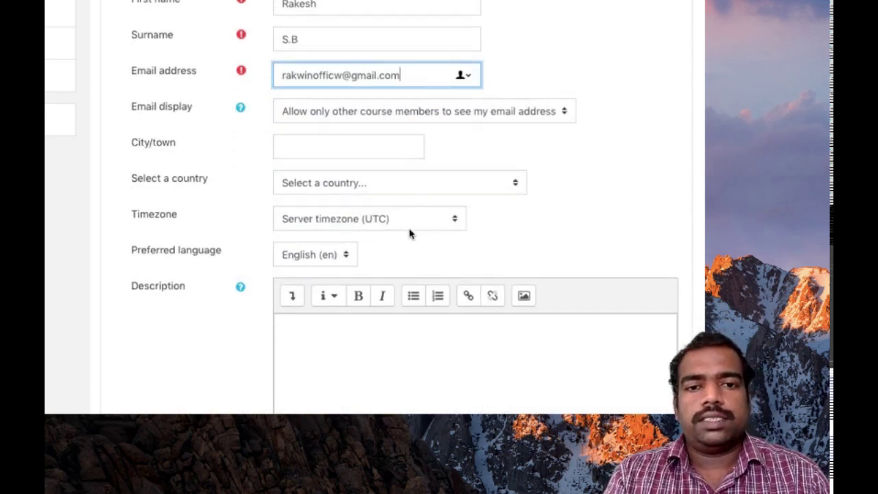
pyautogui.scroll(-10, 397, 266)
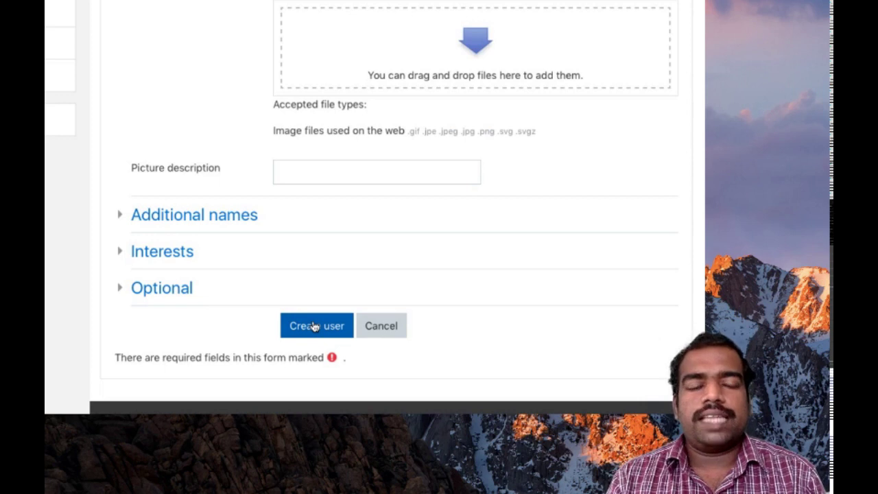
pyautogui.click(312, 324)
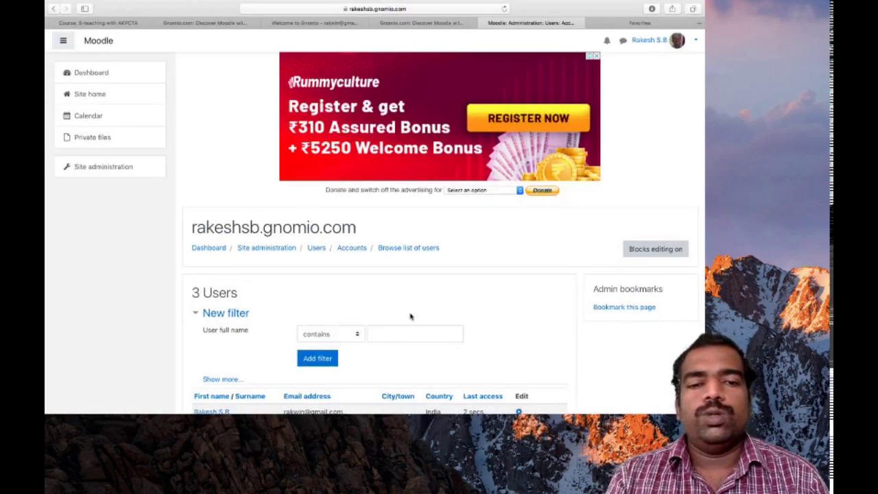
# - Review the three-user list, then bring up the MOODLE trial CSV folder in Finder
pyautogui.scroll(-3, 410, 316)
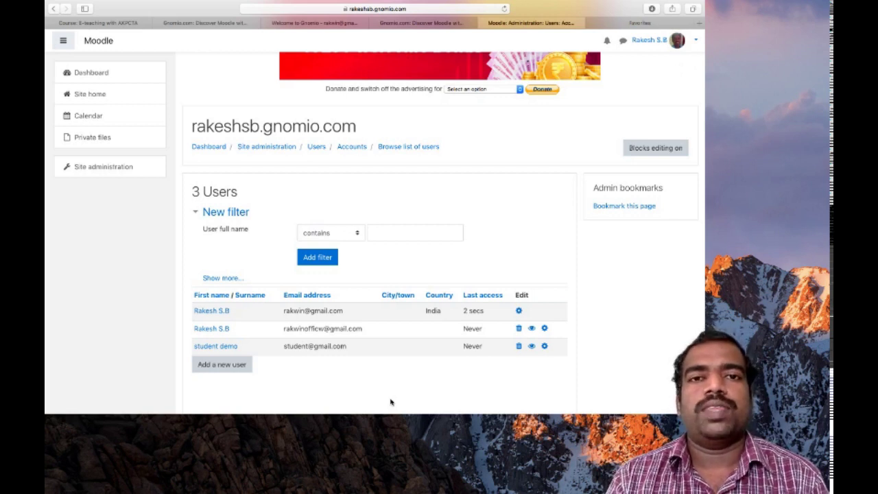
pyautogui.moveTo(391, 405)
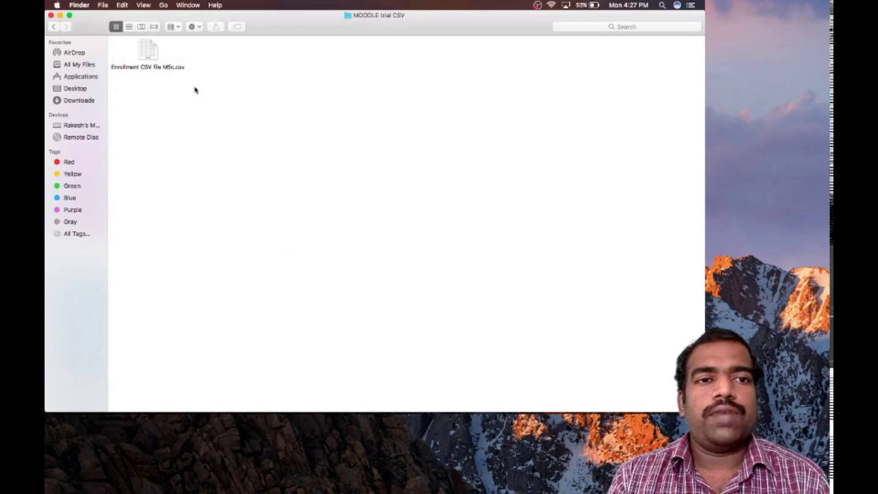
# - Open 'Enrollment CSV file MSc.csv' from Finder in Excel
pyautogui.doubleClick(147, 56)
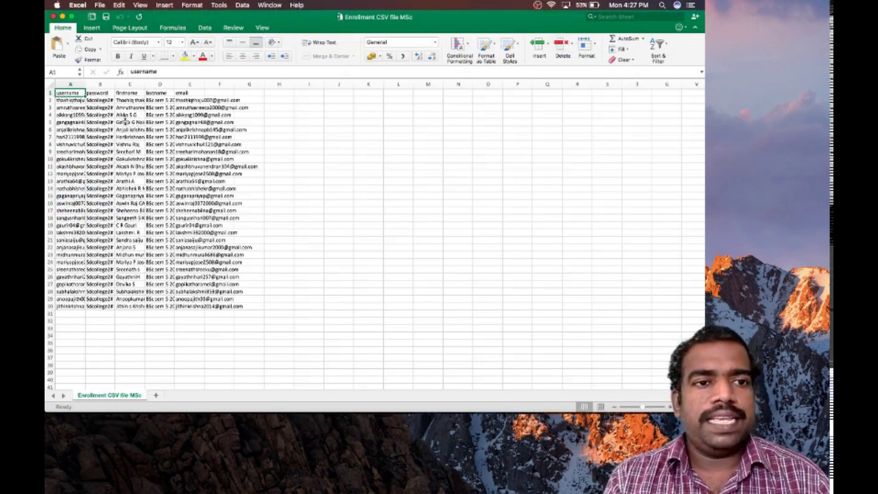
# - Check the lastname value 'BSc sem 5 2018 admn' in cell D2, then bring up the File menu
pyautogui.scroll(5, 139, 129)
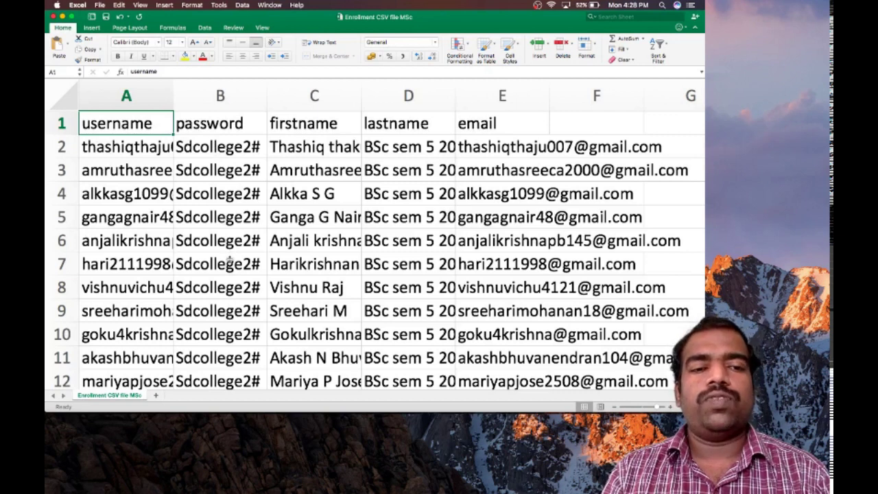
pyautogui.click(407, 147)
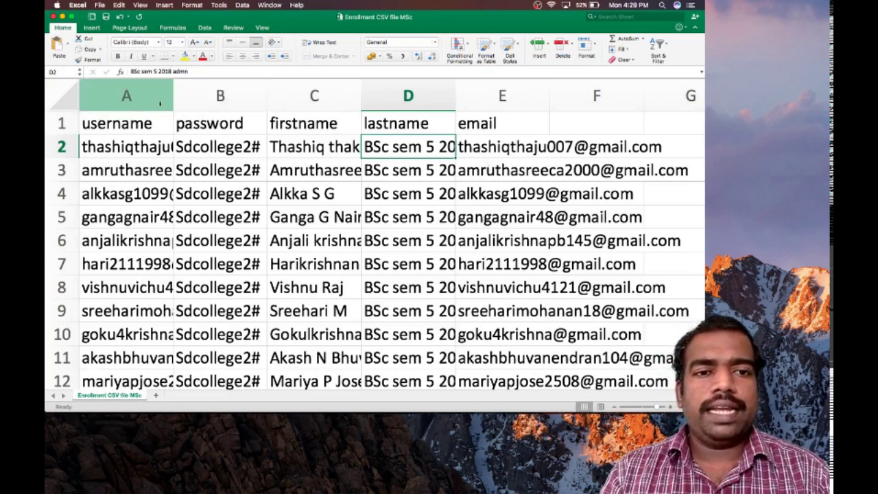
pyautogui.click(99, 5)
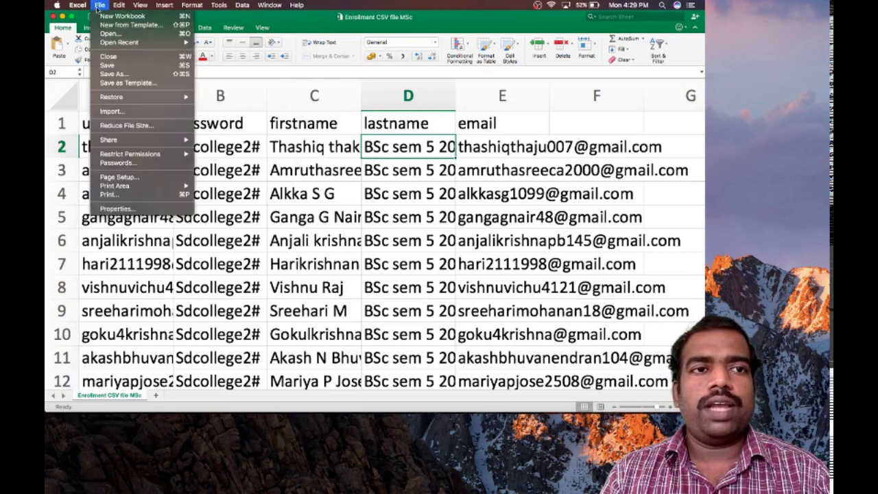
pyautogui.click(116, 74)
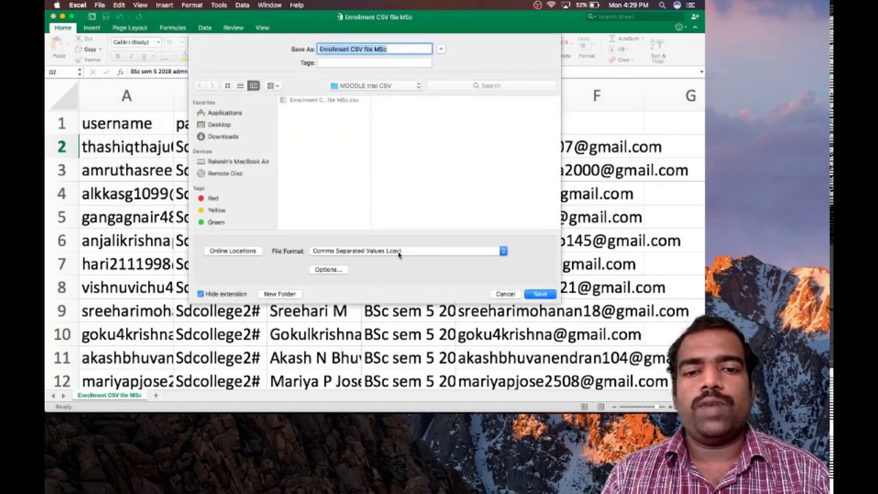
pyautogui.click(506, 294)
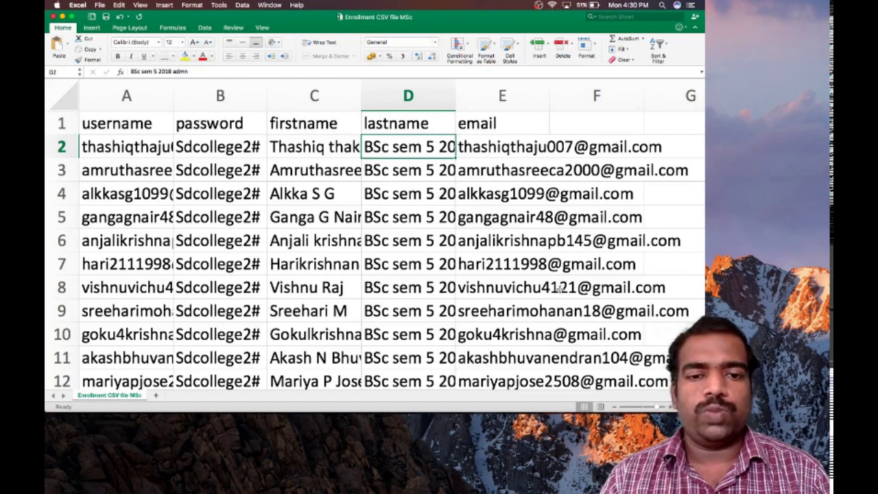
# - Return from Excel to Moodle's Browse list of users page in Safari, still showing 3 users
pyautogui.moveTo(530, 389)
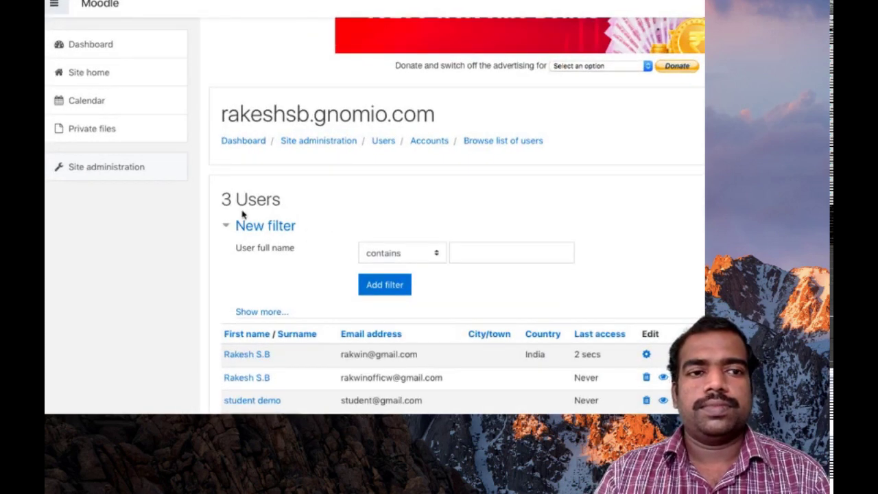
# - Go to Site administration > Users and open Upload users under Accounts
pyautogui.click(128, 172)
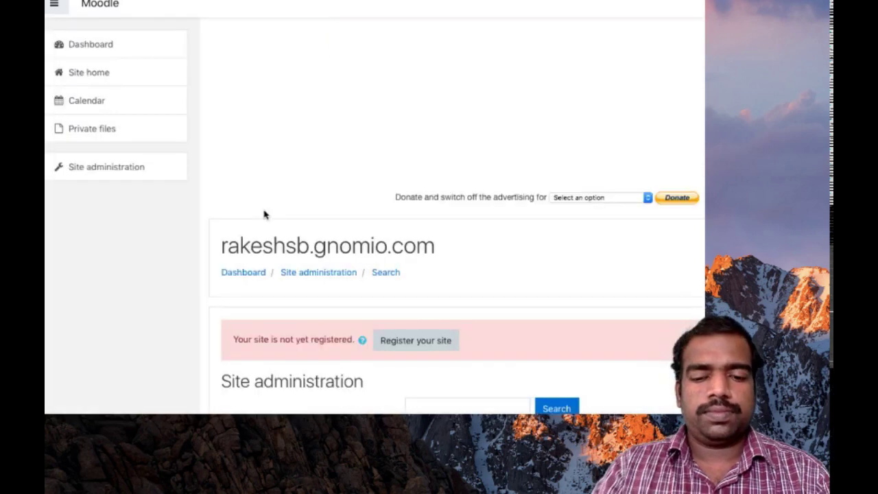
pyautogui.scroll(-5, 334, 314)
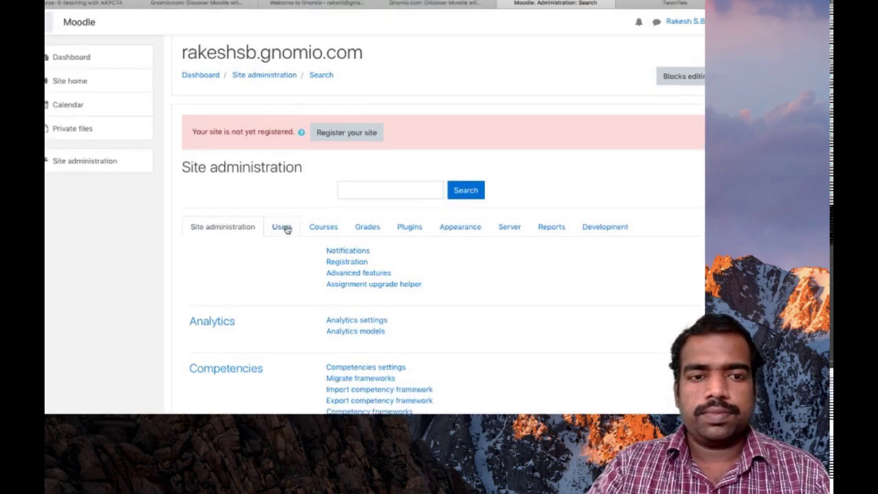
pyautogui.click(286, 230)
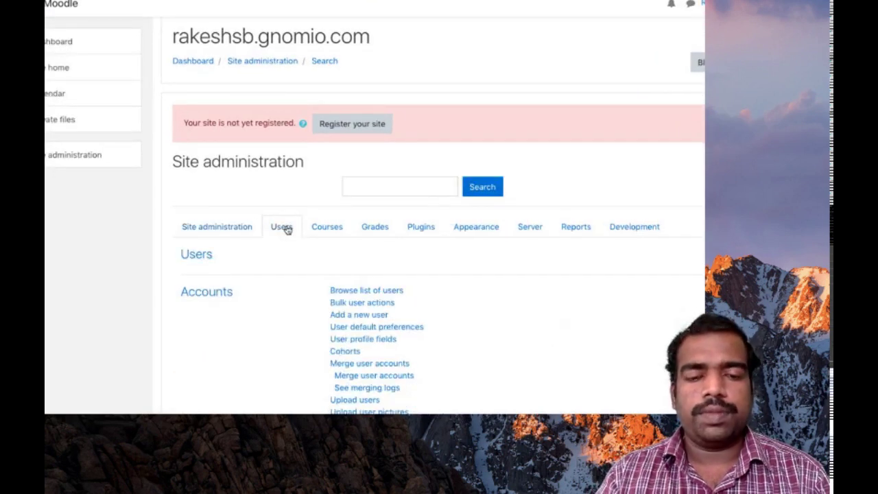
pyautogui.scroll(-3, 442, 325)
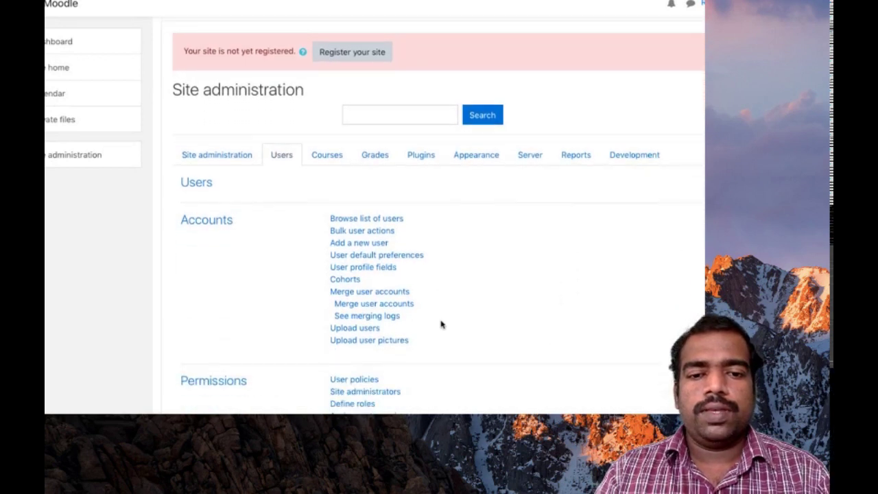
pyautogui.scroll(-1, 426, 317)
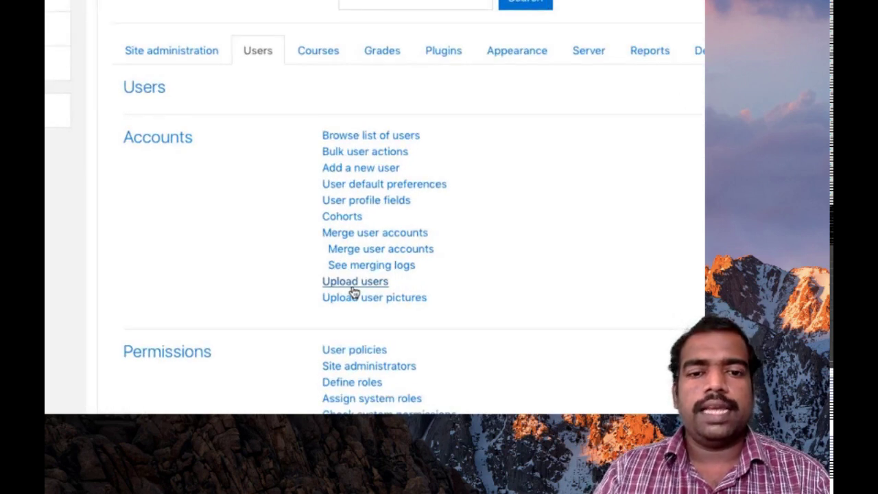
pyautogui.click(353, 288)
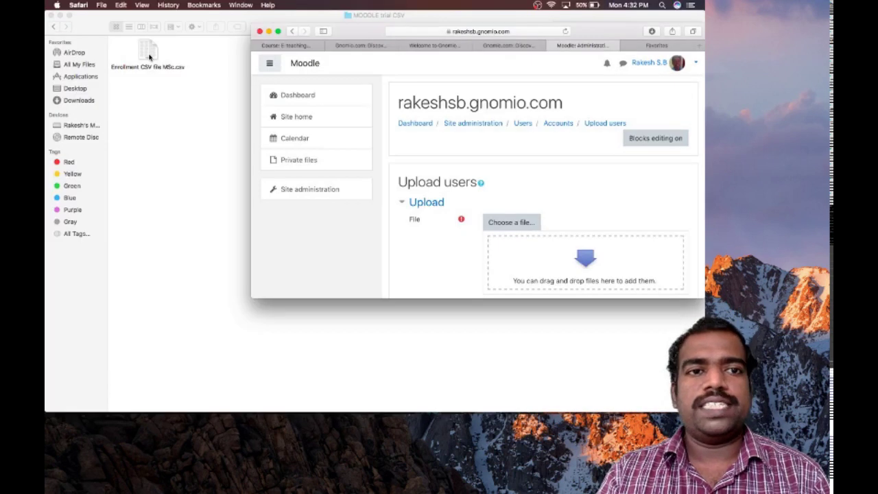
# - Attach Enrollment CSV file MSc.csv to the upload form and submit it for a preview of its rows
pyautogui.moveTo(181, 58); pyautogui.dragTo(567, 257)
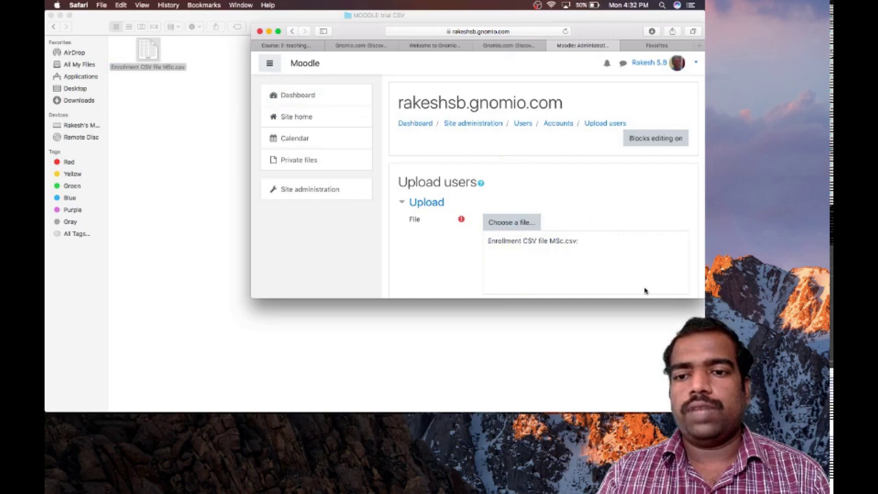
pyautogui.click(277, 31)
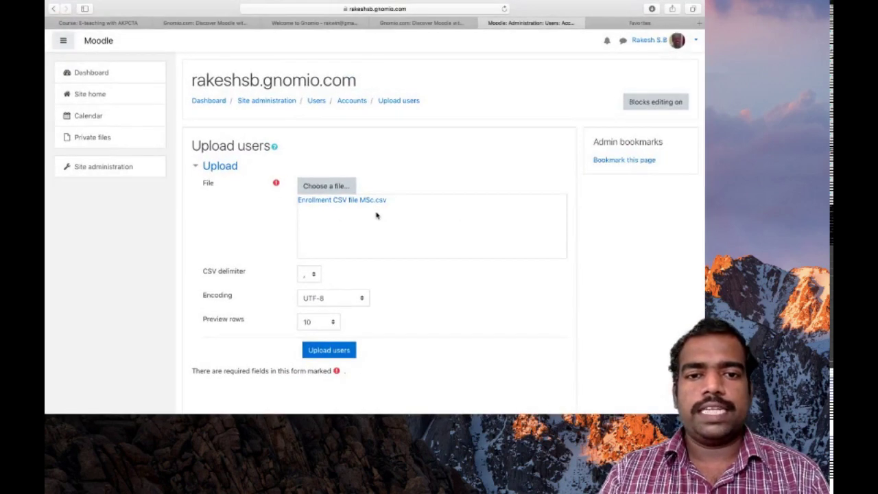
pyautogui.scroll(-1, 392, 216)
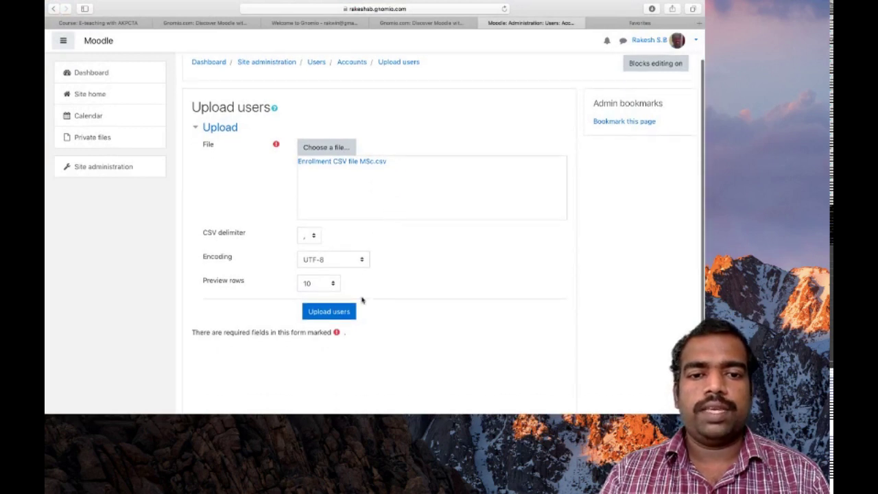
pyautogui.click(329, 319)
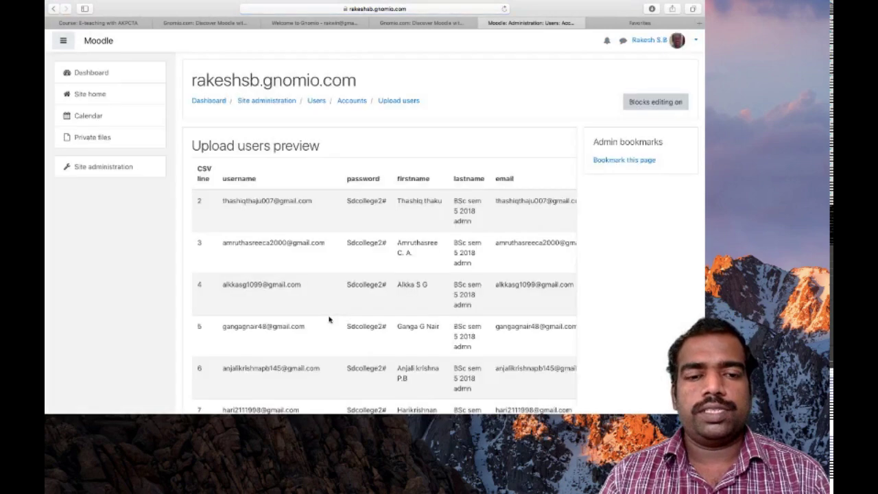
pyautogui.scroll(-6, 329, 319)
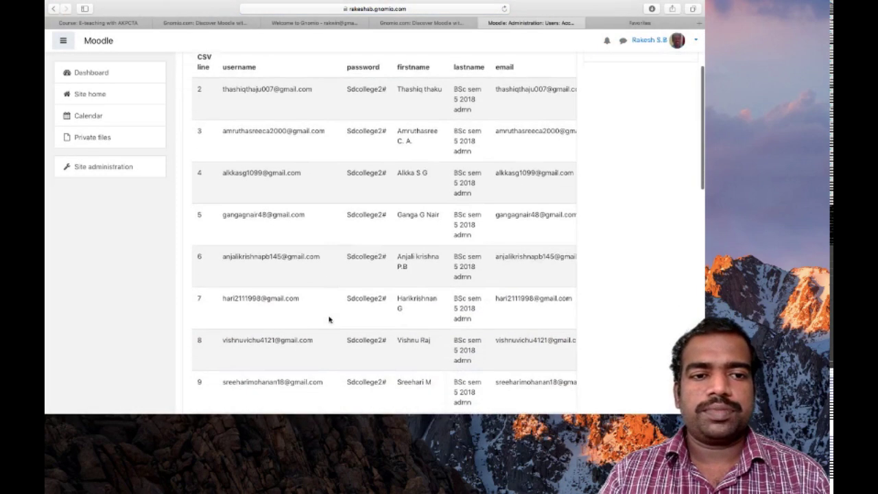
pyautogui.scroll(-7, 329, 319)
pyautogui.scroll(2, 330, 320)
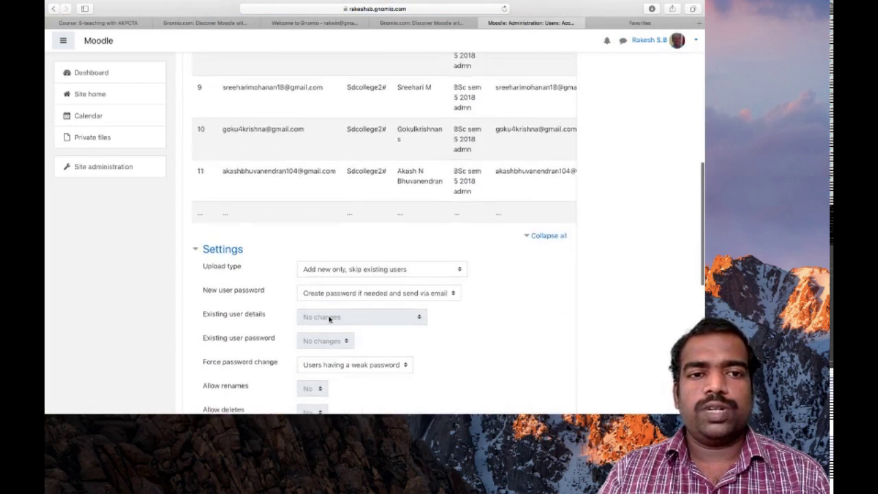
pyautogui.scroll(6, 330, 320)
pyautogui.scroll(-5, 330, 320)
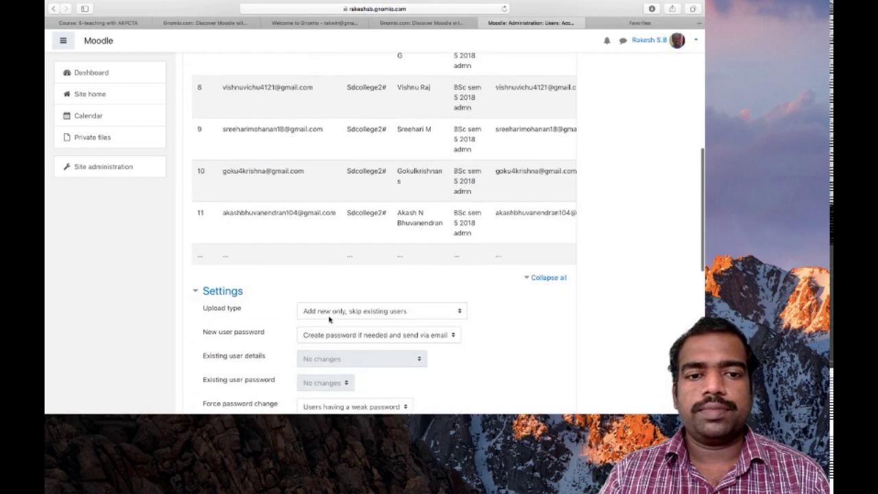
pyautogui.scroll(-2, 330, 319)
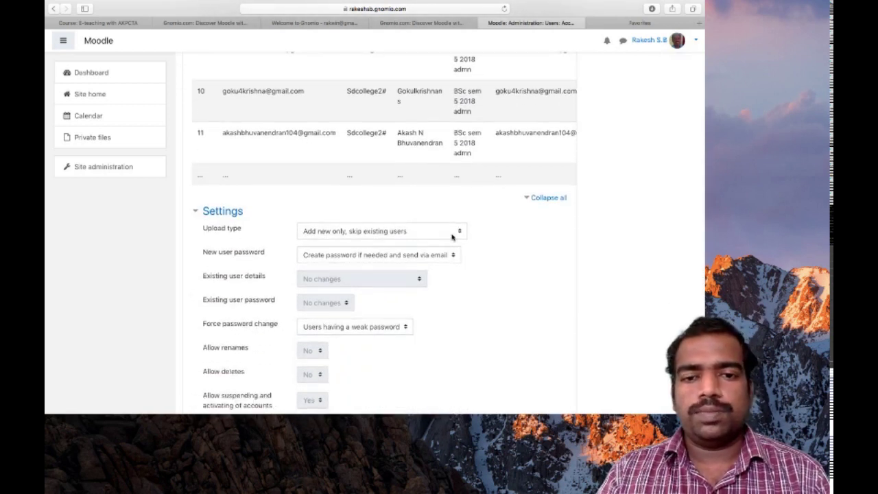
pyautogui.scroll(-2, 451, 237)
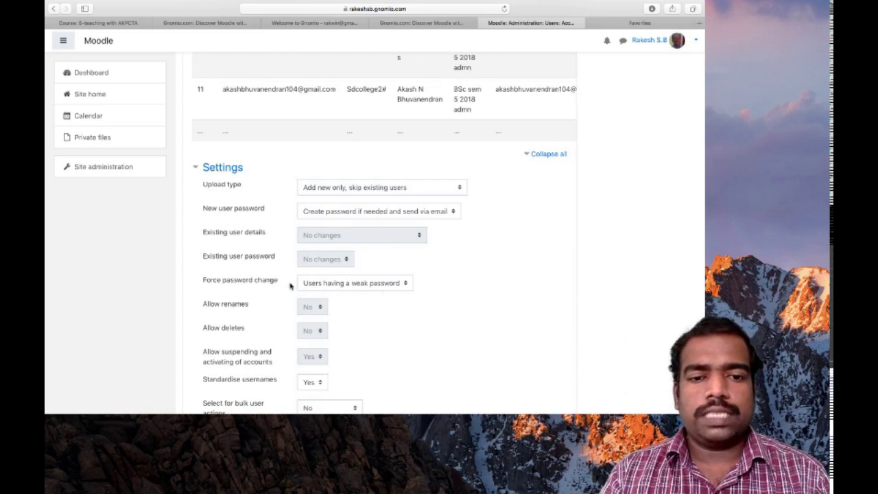
# - Set Force password change to None, then scroll down to the Upload users button
pyautogui.click(384, 288)
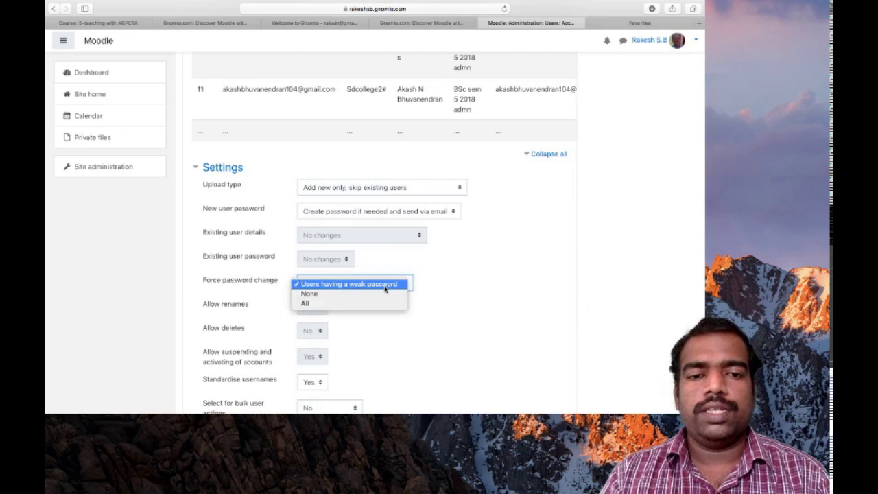
pyautogui.click(335, 295)
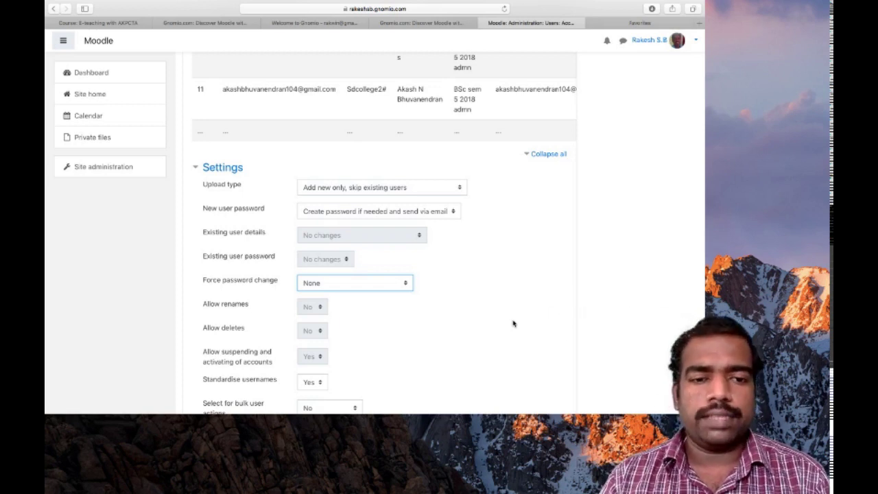
pyautogui.scroll(-3, 512, 323)
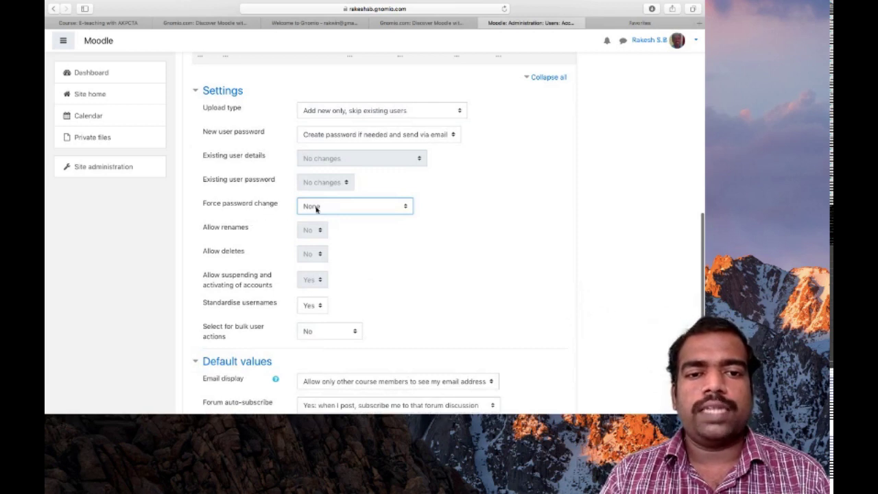
pyautogui.scroll(-2, 465, 313)
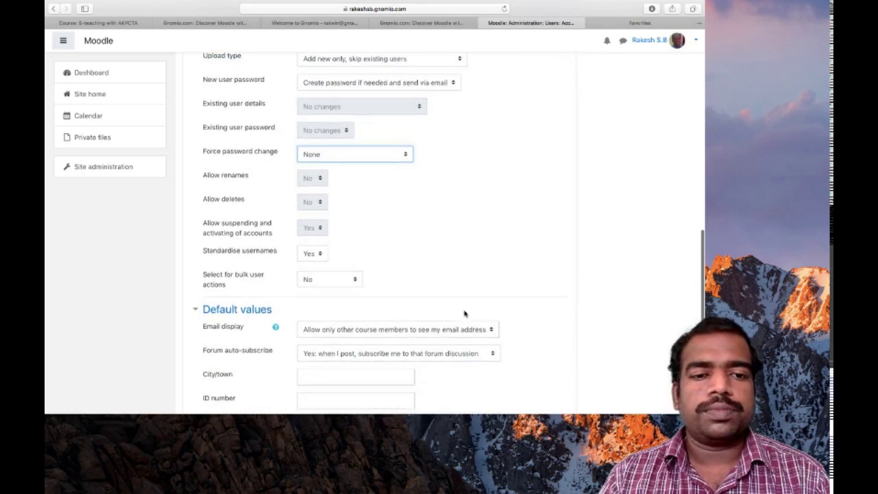
pyautogui.scroll(-5, 464, 313)
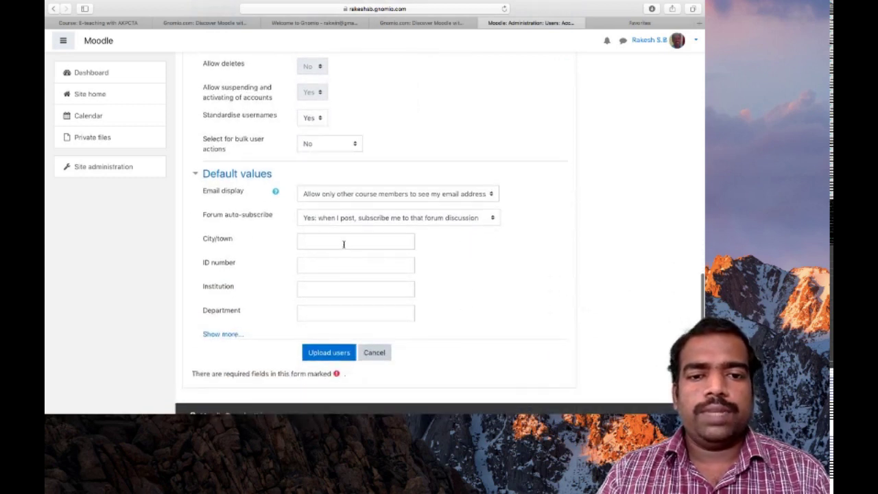
pyautogui.scroll(-2, 344, 242)
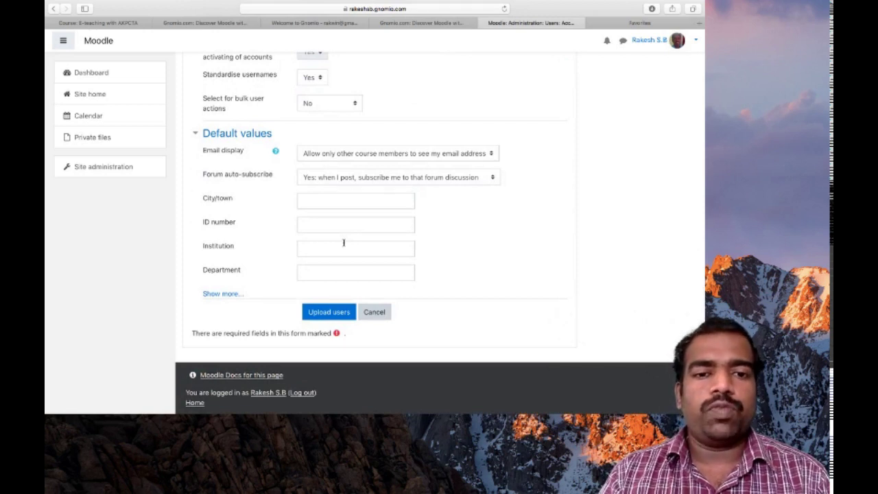
# - Run the upload and review the results: 28 users created, 1 skipped, 0 errors
pyautogui.click(328, 313)
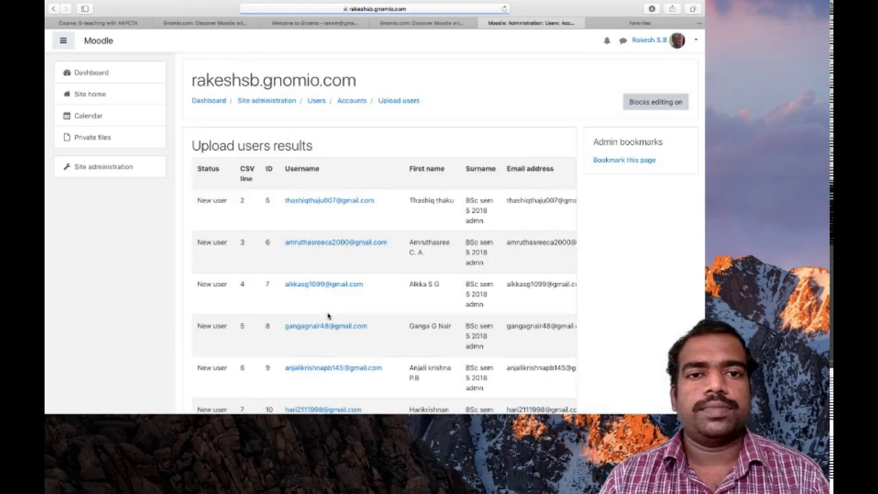
pyautogui.scroll(-20, 329, 316)
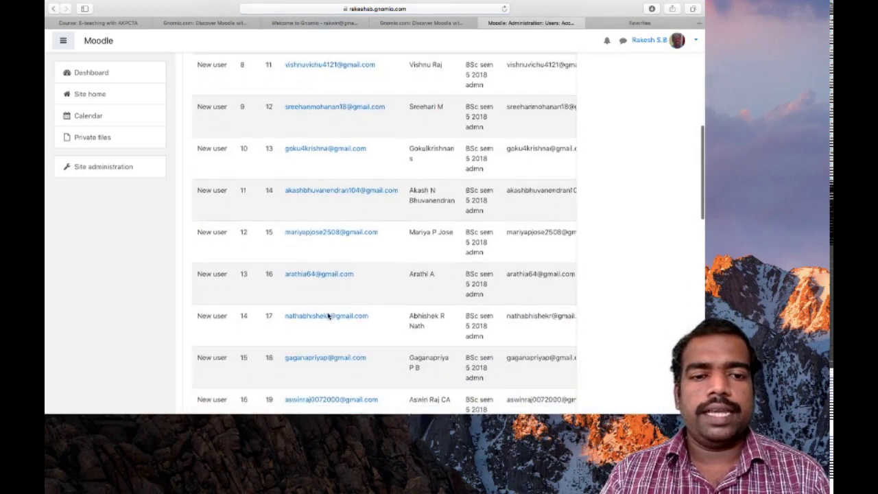
pyautogui.scroll(-10, 328, 316)
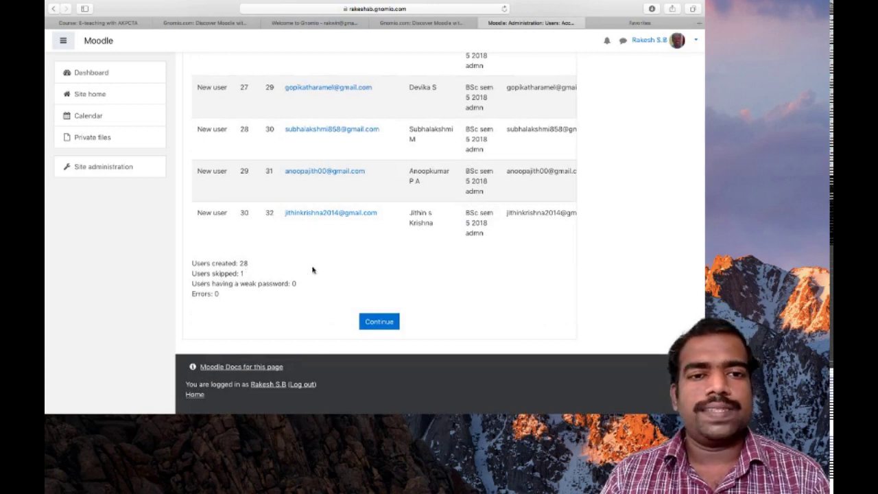
pyautogui.scroll(3, 313, 269)
pyautogui.scroll(2, 312, 270)
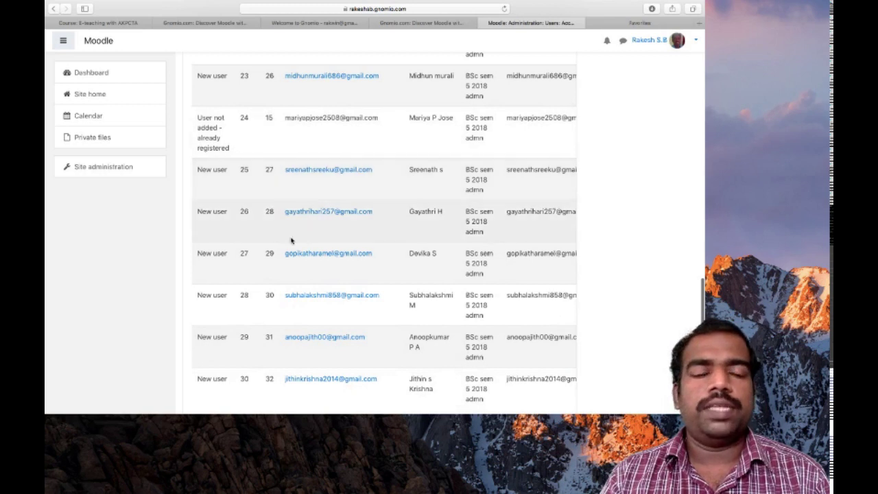
pyautogui.scroll(-5, 295, 304)
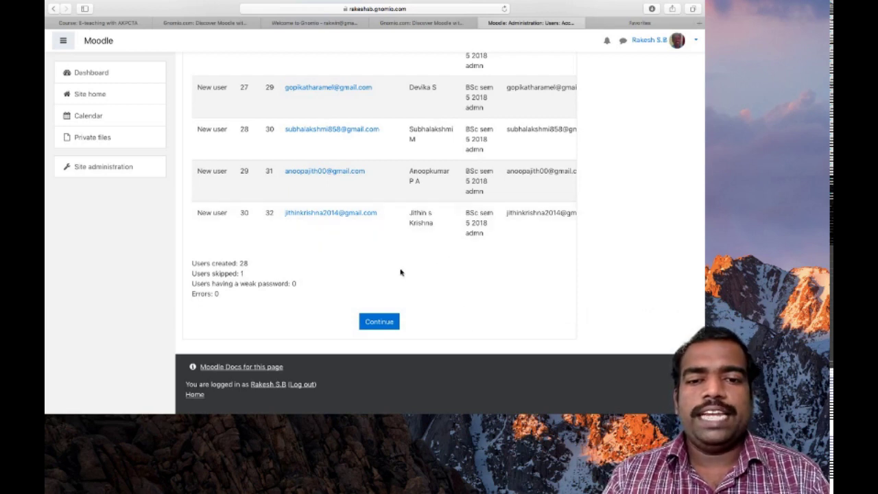
# - Continue past the upload results and log the administrator out of Moodle
pyautogui.click(386, 320)
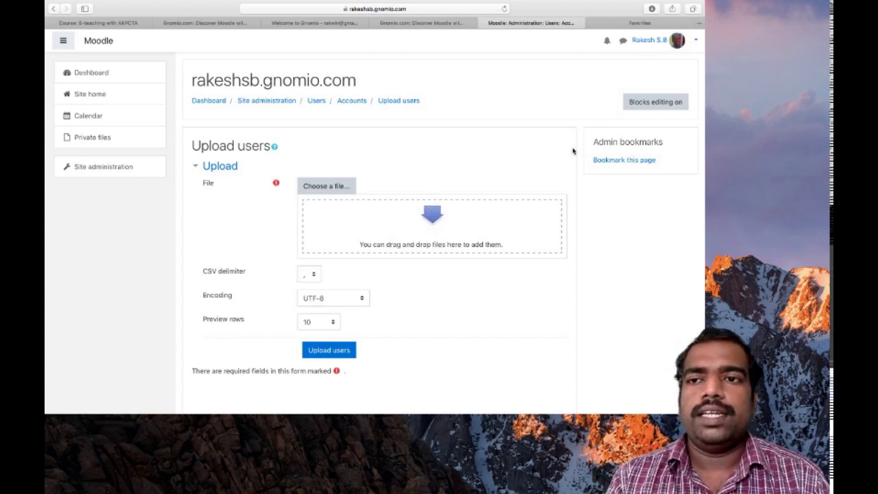
pyautogui.click(682, 45)
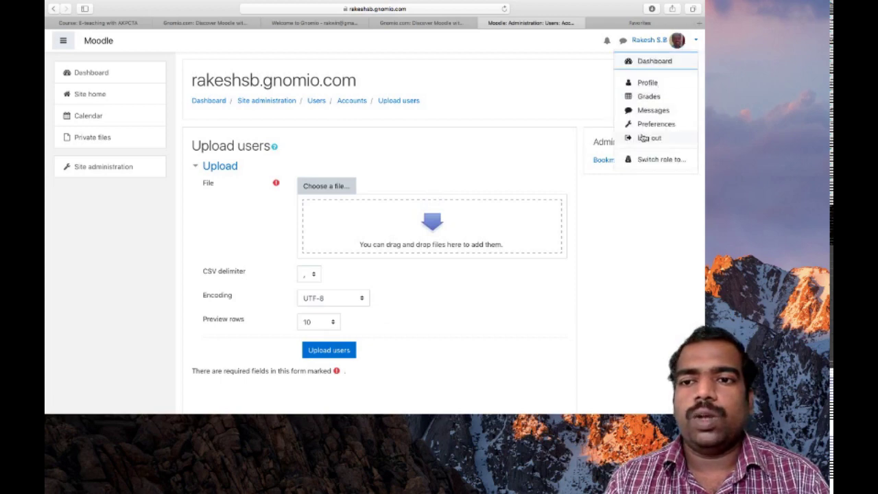
pyautogui.click(643, 137)
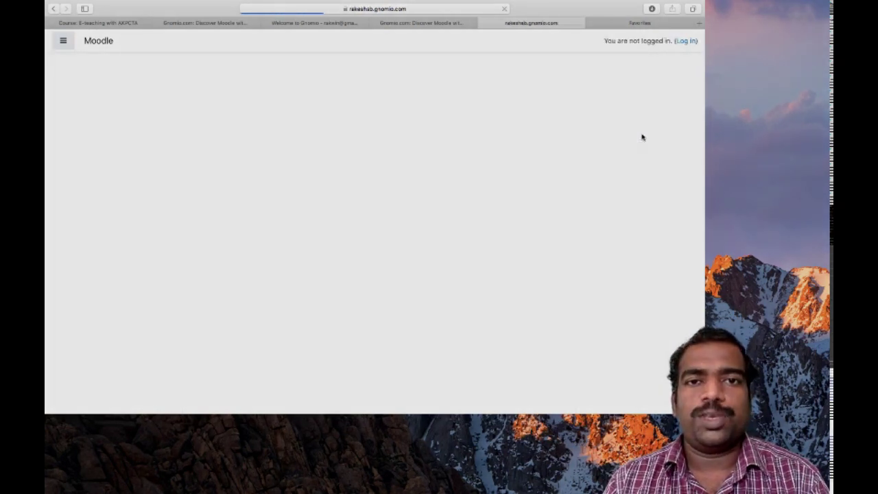